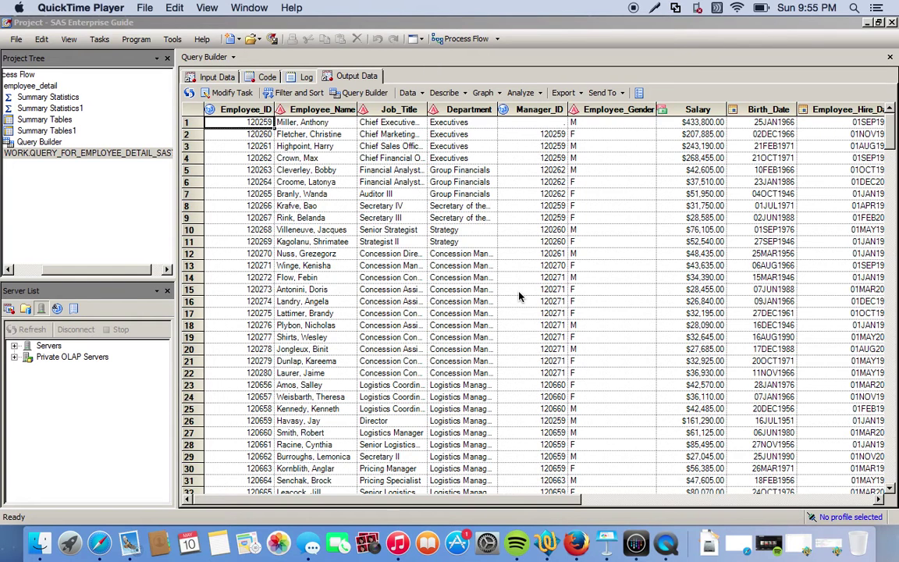
# Start a Summary Tables task and assign Salary as the analysis variable.
pyautogui.click(476, 34)
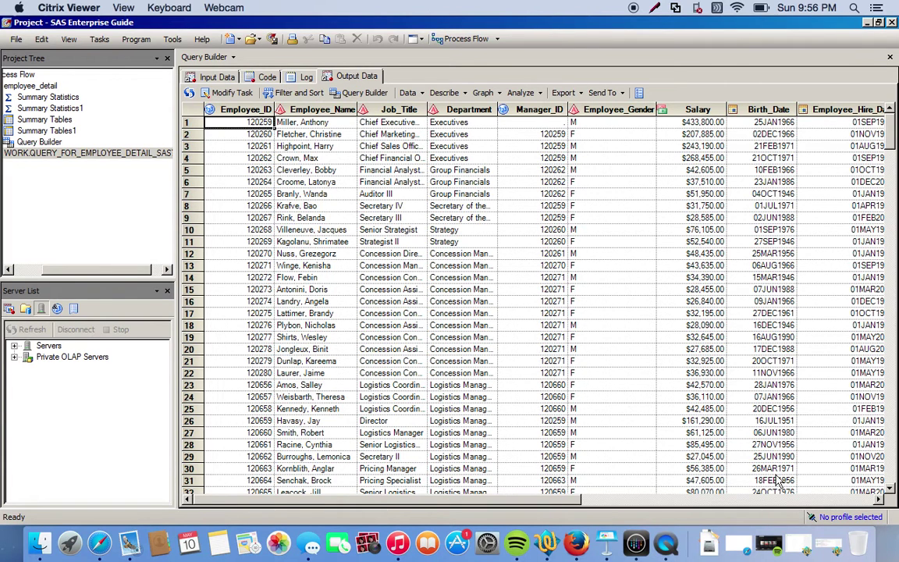
pyautogui.hscroll(10, 735, 456)
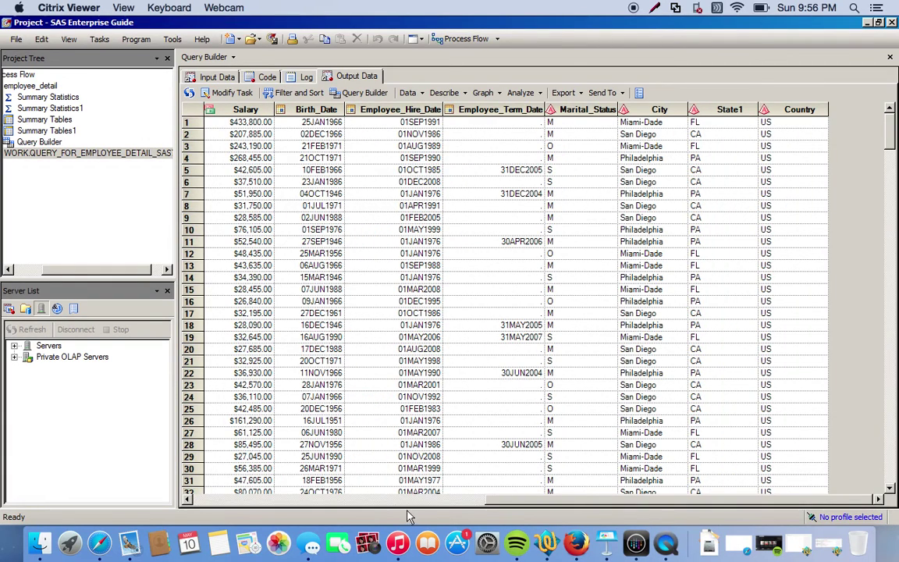
pyautogui.hscroll(-10, 416, 510)
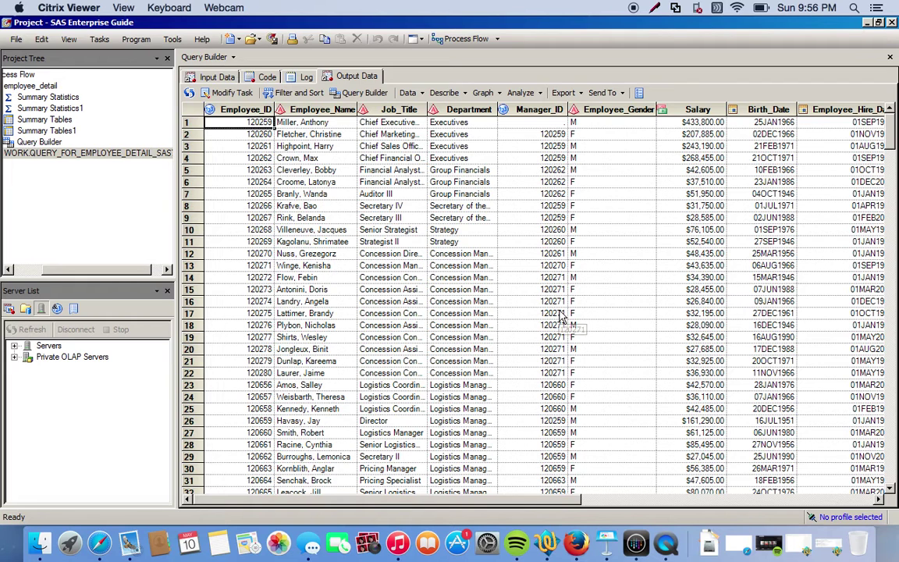
pyautogui.click(459, 95)
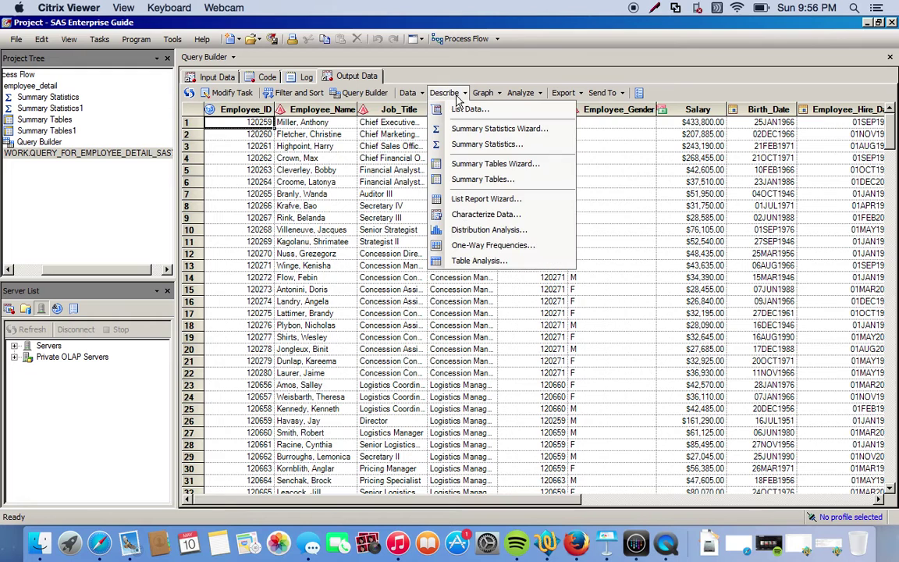
pyautogui.click(494, 179)
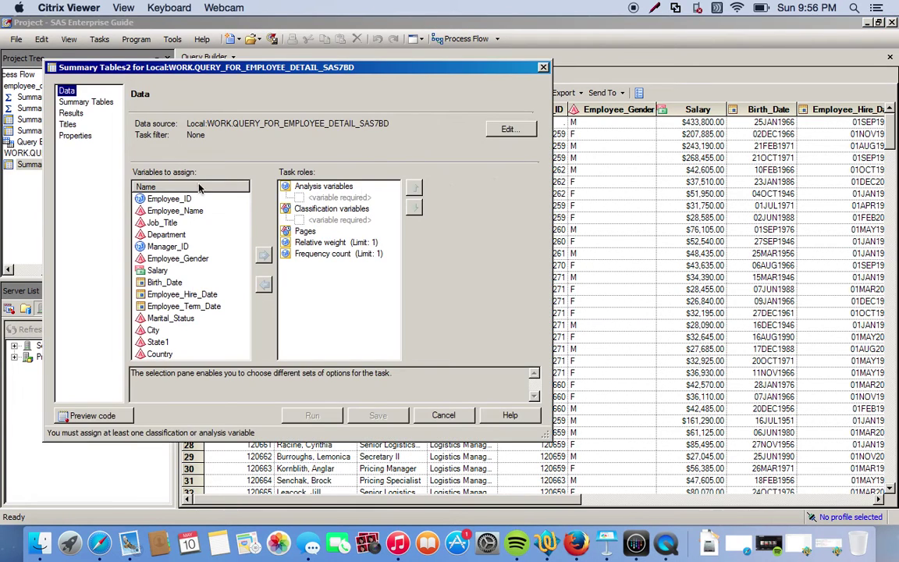
pyautogui.click(157, 271)
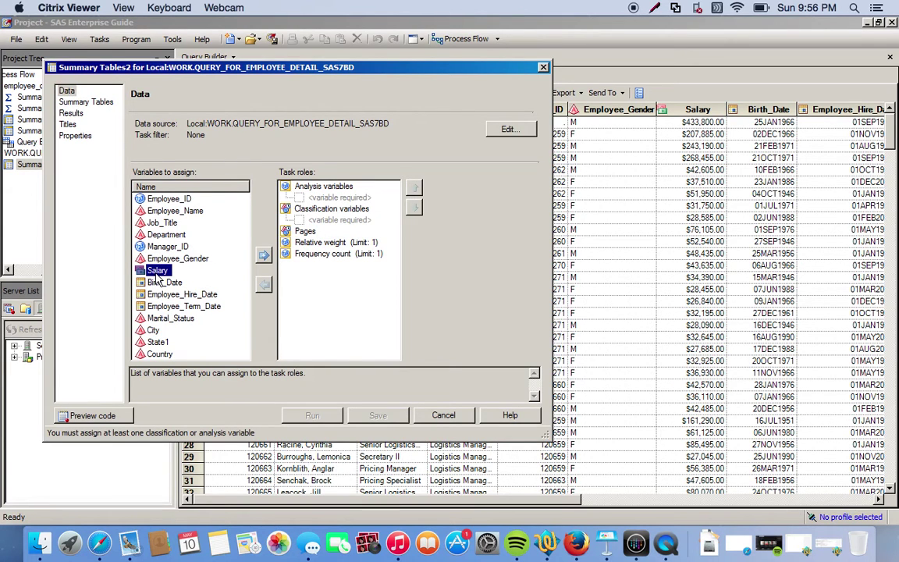
pyautogui.moveTo(157, 275); pyautogui.dragTo(323, 200)
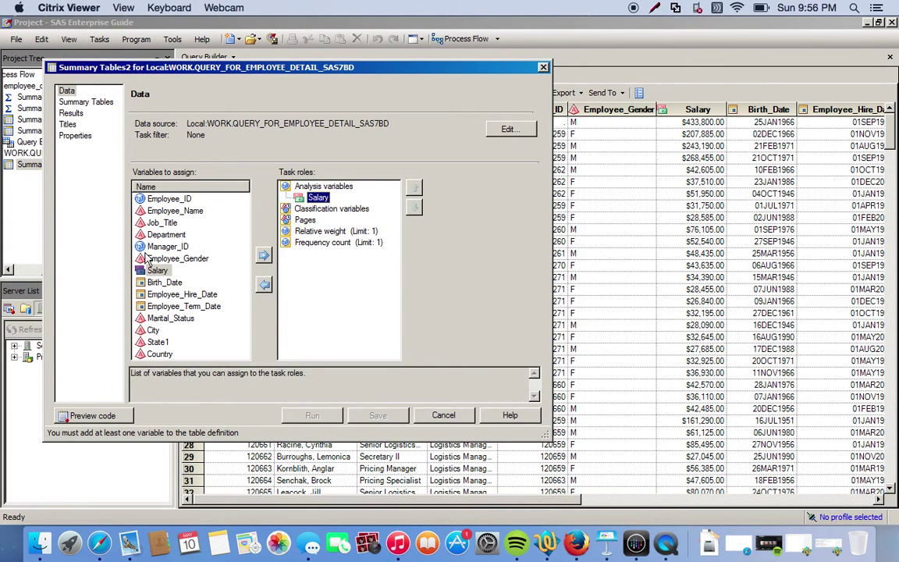
# Add Department, Job_Title and State1 as classification variables, with State1 as the page variable.
pyautogui.click(163, 235)
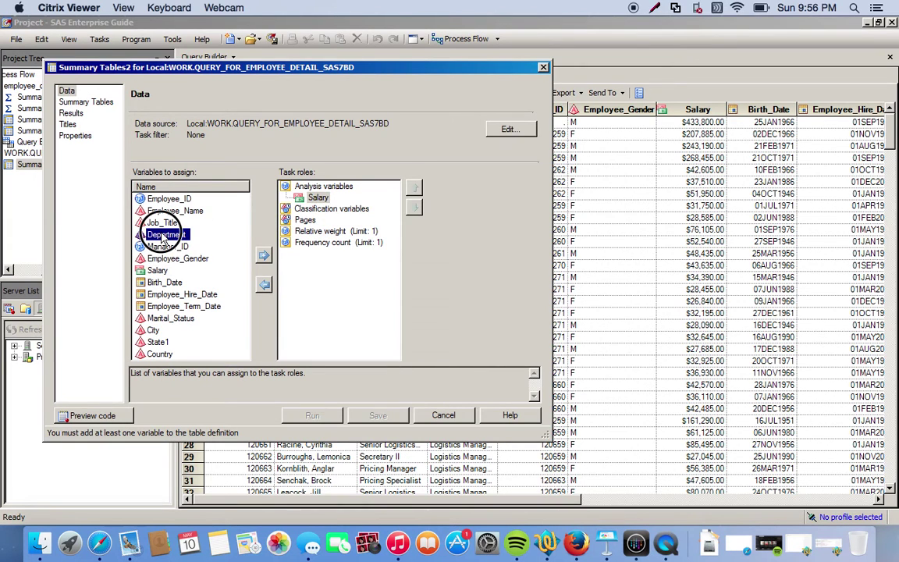
pyautogui.moveTo(164, 235); pyautogui.dragTo(350, 216)
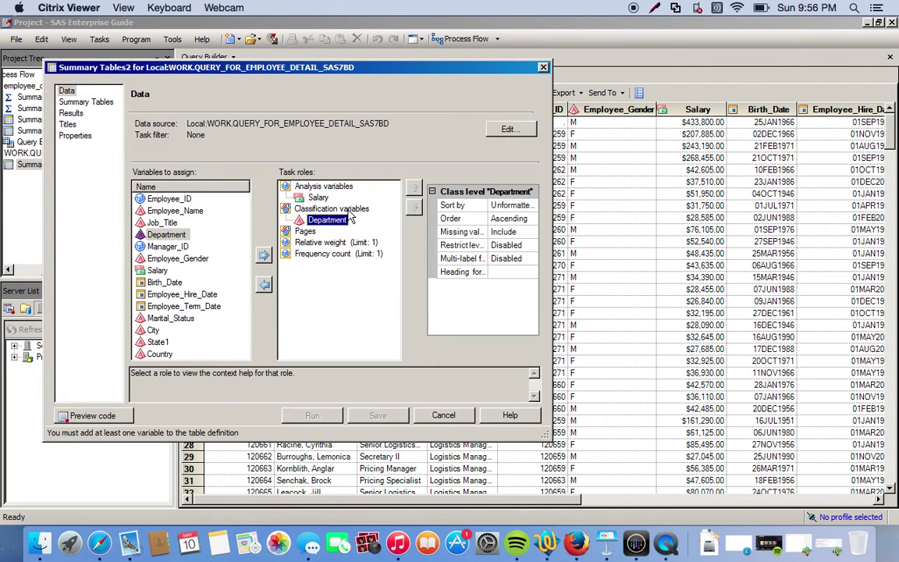
pyautogui.click(164, 223)
pyautogui.moveTo(164, 226); pyautogui.dragTo(320, 225)
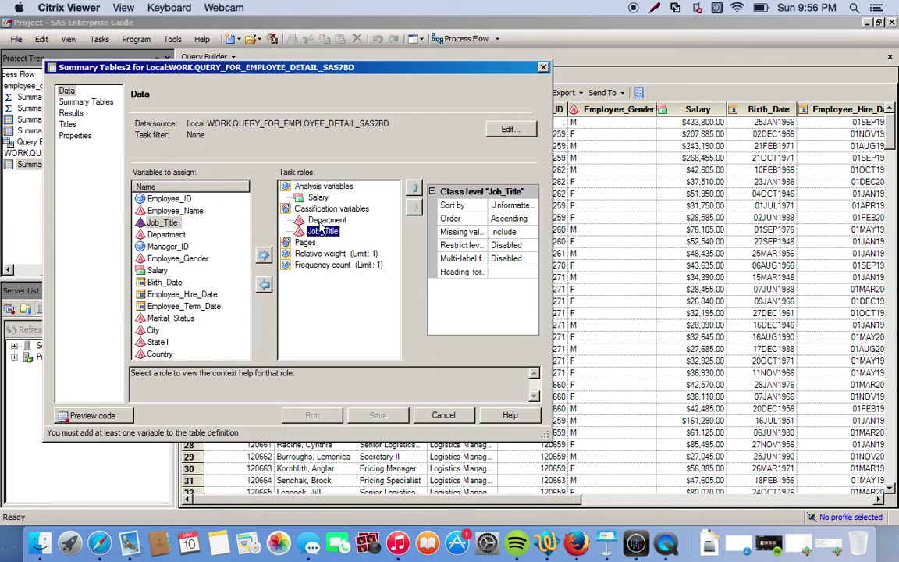
pyautogui.click(158, 343)
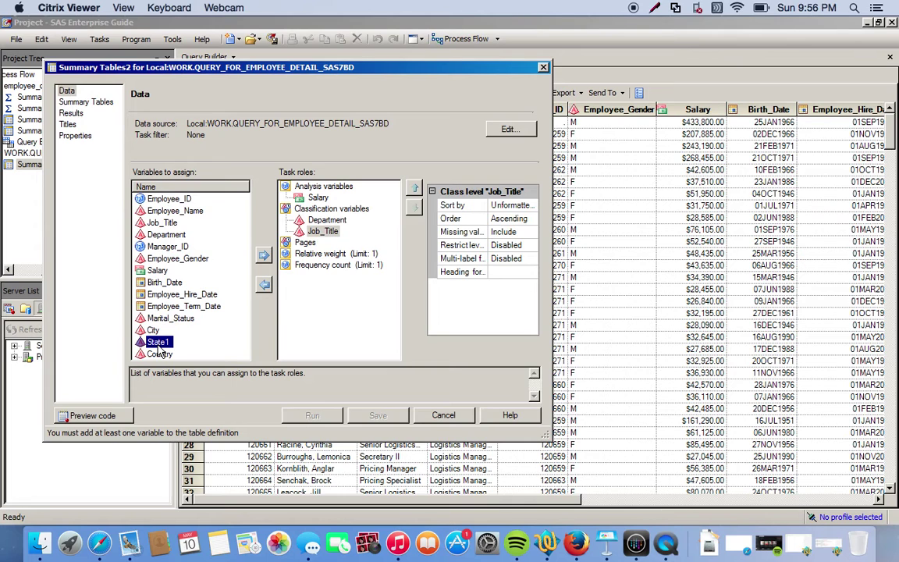
pyautogui.moveTo(159, 348); pyautogui.dragTo(304, 251)
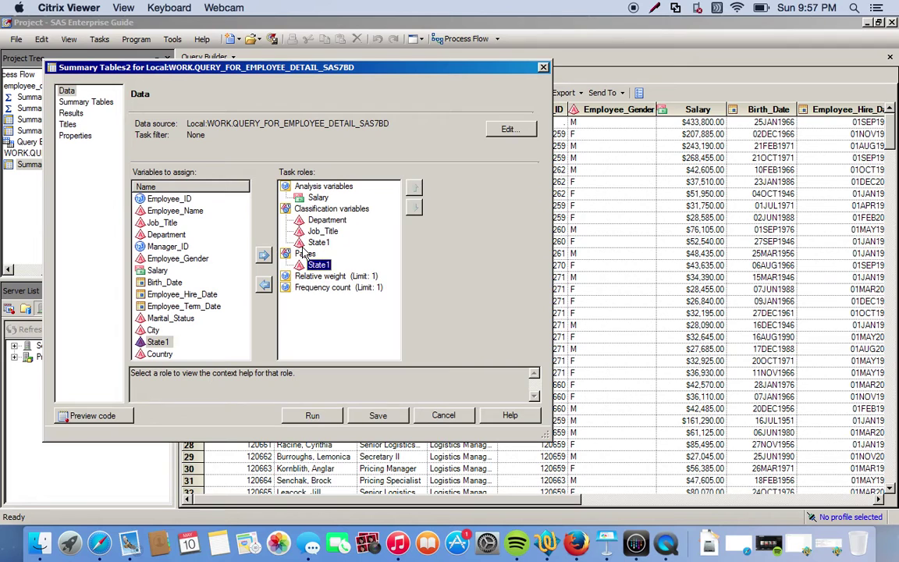
pyautogui.click(96, 103)
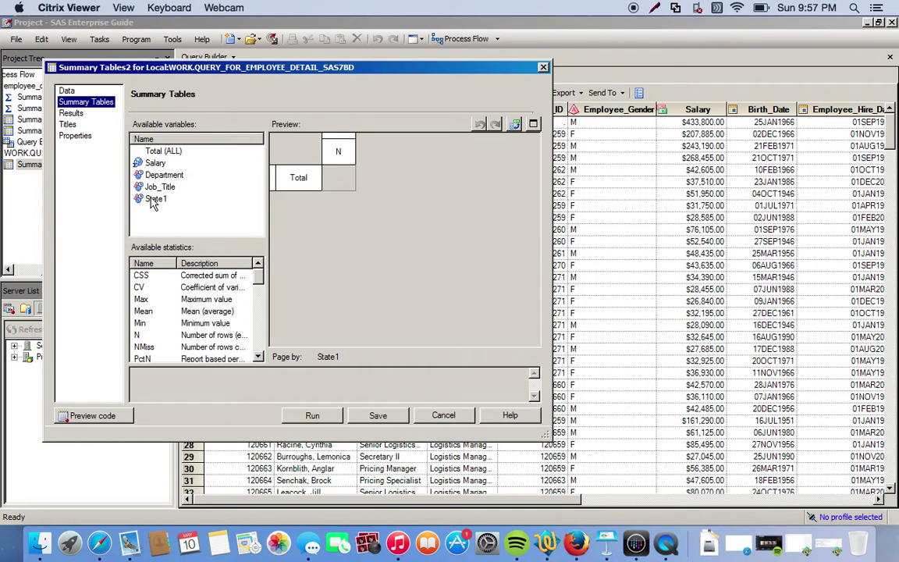
pyautogui.click(144, 164)
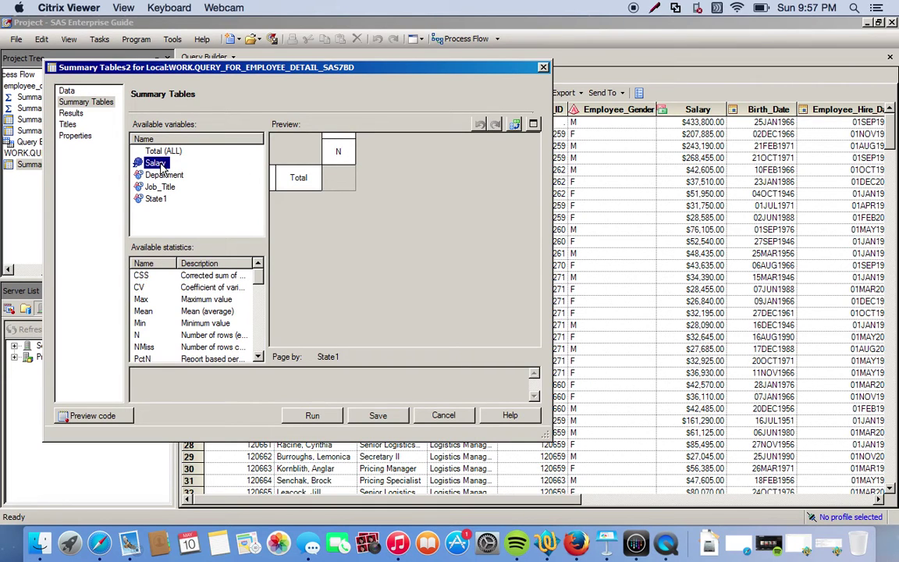
# Lay out the table with mean Salary as the column and Job_Title nested under Department in the rows.
pyautogui.moveTo(154, 161); pyautogui.dragTo(339, 144)
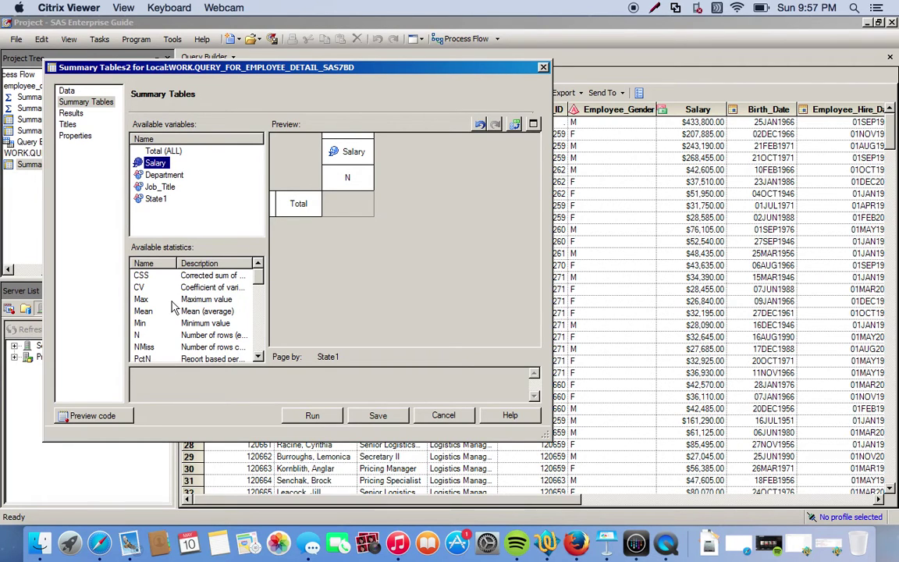
pyautogui.click(145, 312)
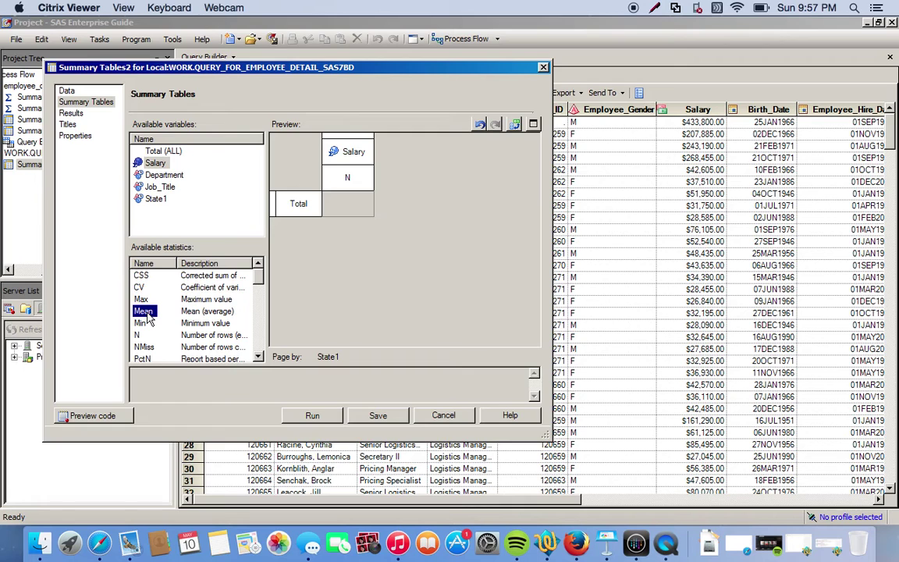
pyautogui.click(148, 316)
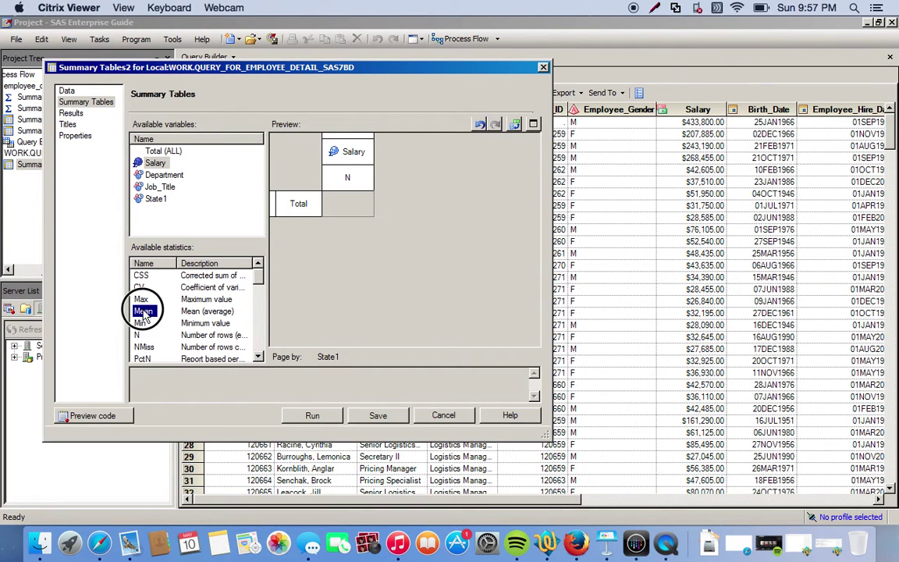
pyautogui.moveTo(144, 312); pyautogui.dragTo(348, 181)
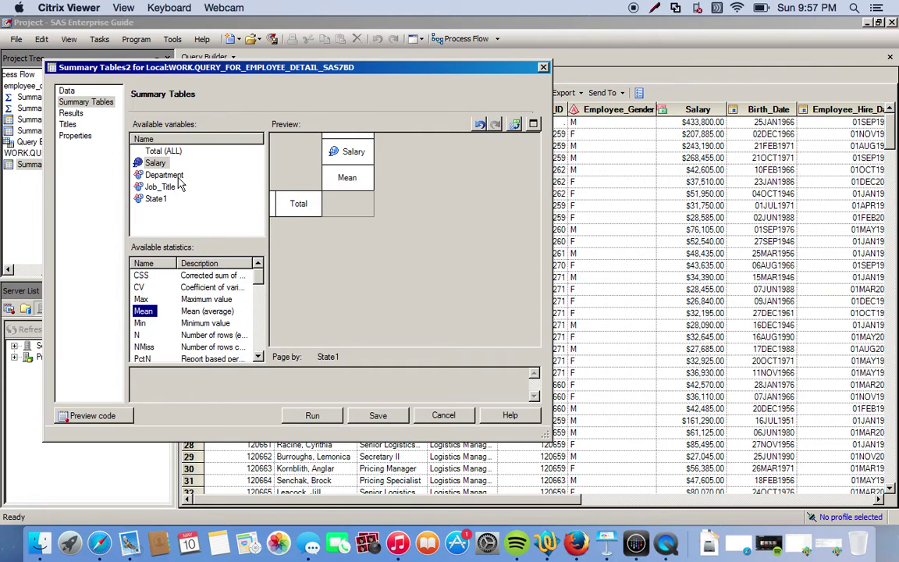
pyautogui.click(167, 175)
pyautogui.moveTo(171, 181); pyautogui.dragTo(273, 208)
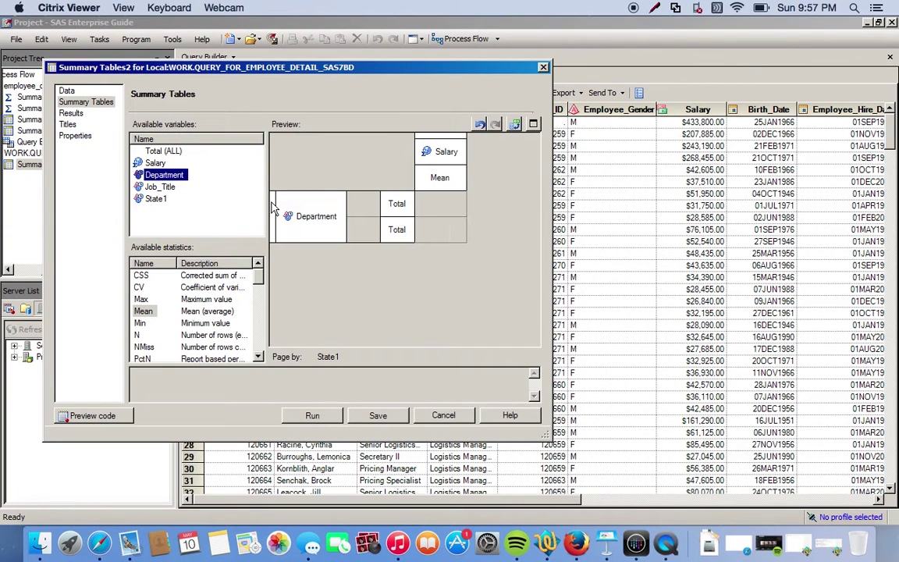
pyautogui.click(147, 189)
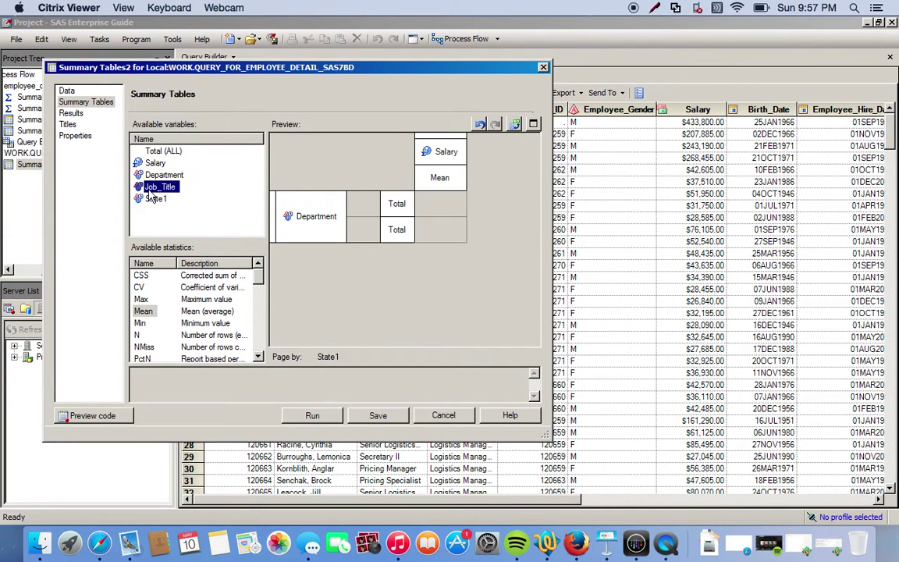
pyautogui.moveTo(165, 195); pyautogui.dragTo(346, 221)
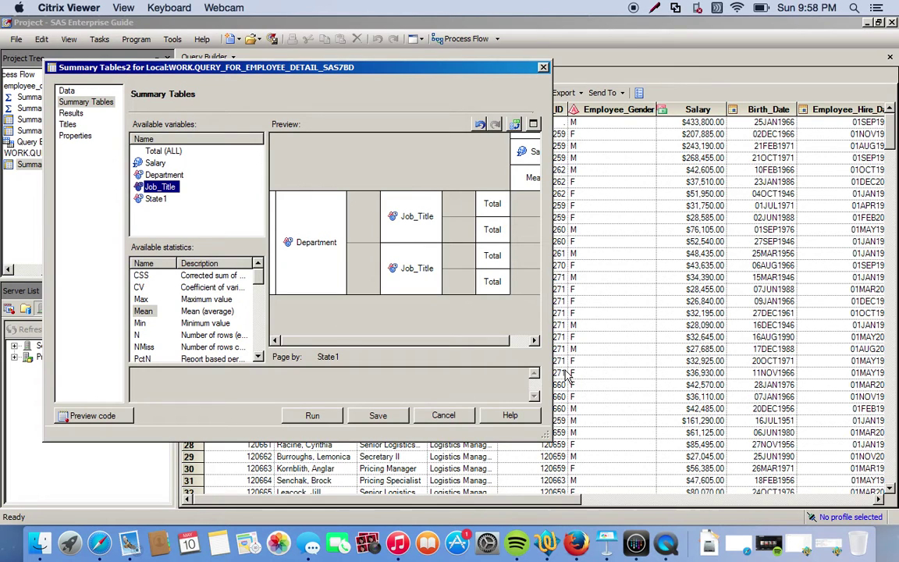
# Run the mean Salary report and reopen the task to adjust it.
pyautogui.click(73, 114)
pyautogui.click(79, 104)
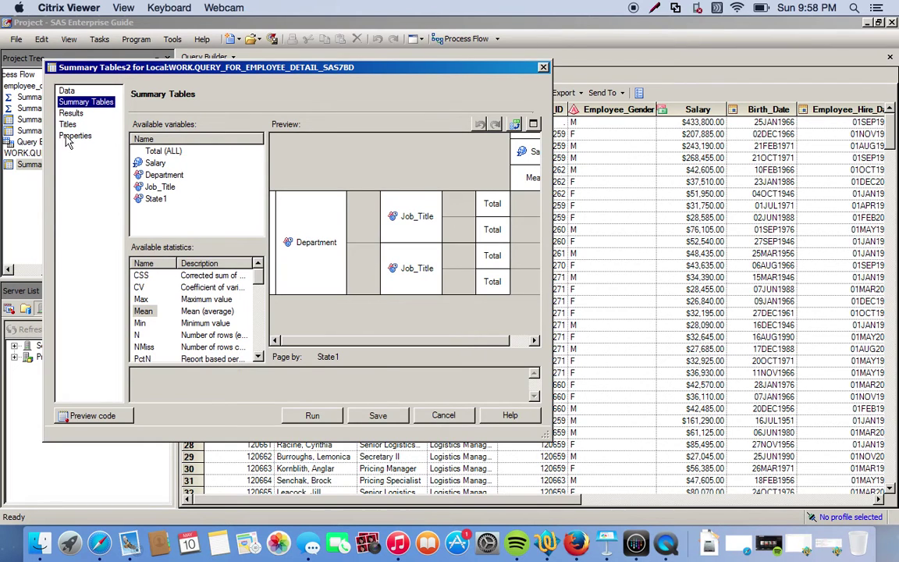
pyautogui.click(68, 124)
pyautogui.click(75, 136)
pyautogui.click(76, 102)
pyautogui.click(161, 152)
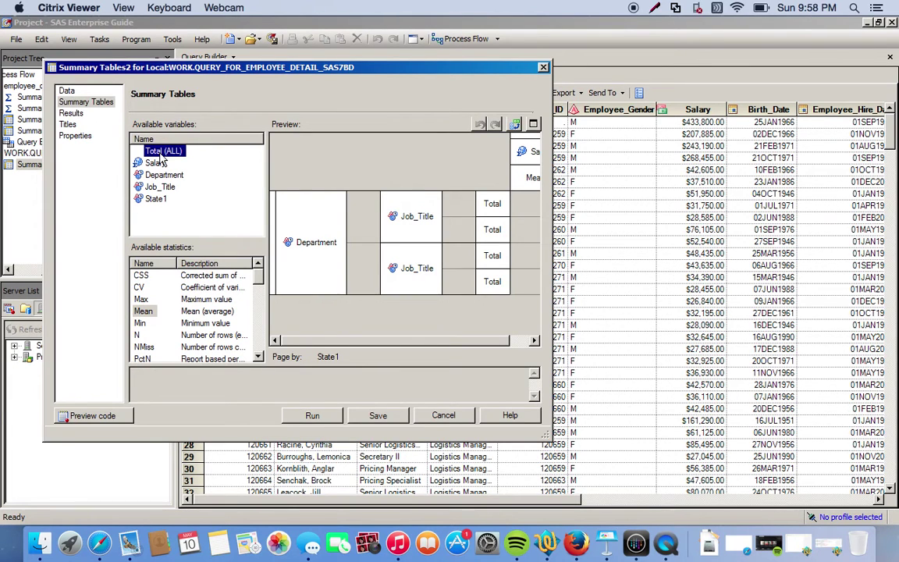
pyautogui.click(533, 342)
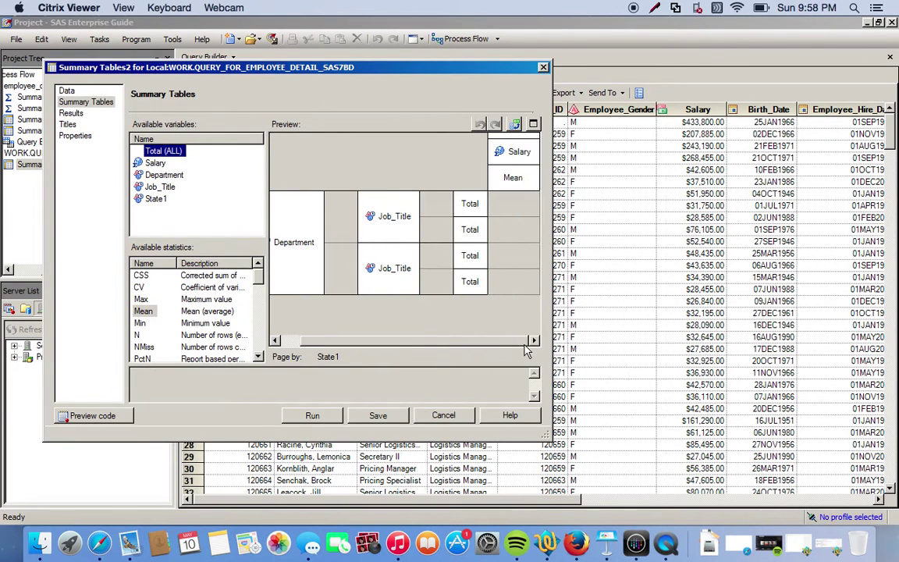
pyautogui.click(312, 415)
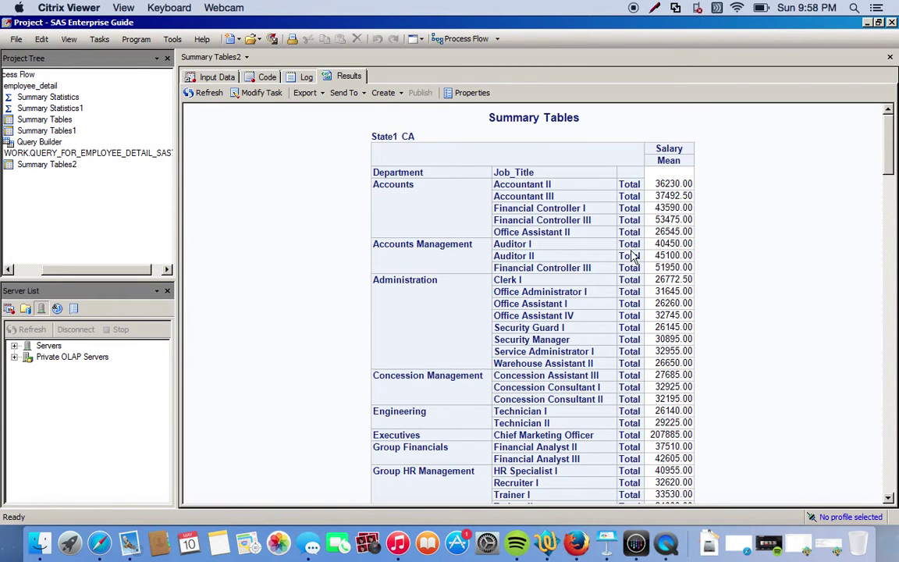
pyautogui.click(260, 92)
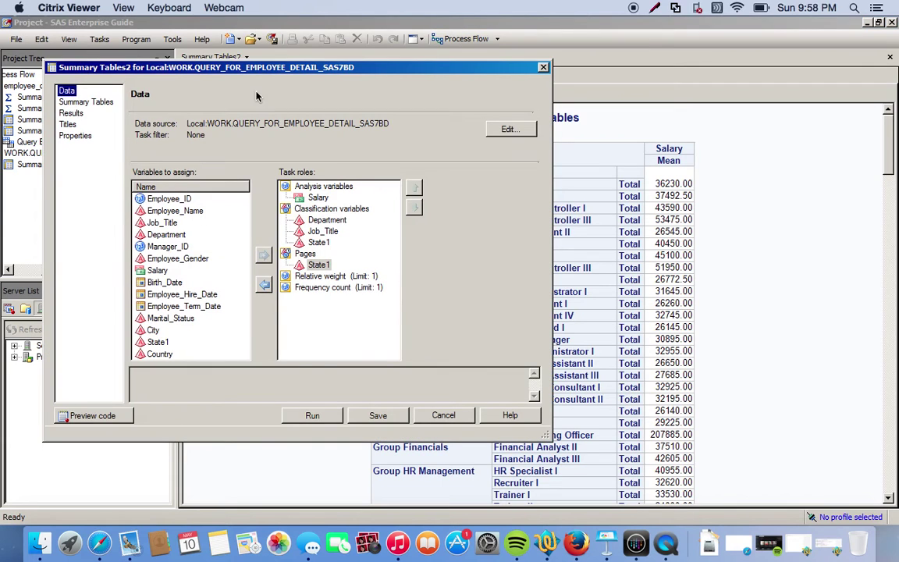
# Drag the four Total cells out of the layout, leaving Department and Job_Title rows.
pyautogui.click(87, 101)
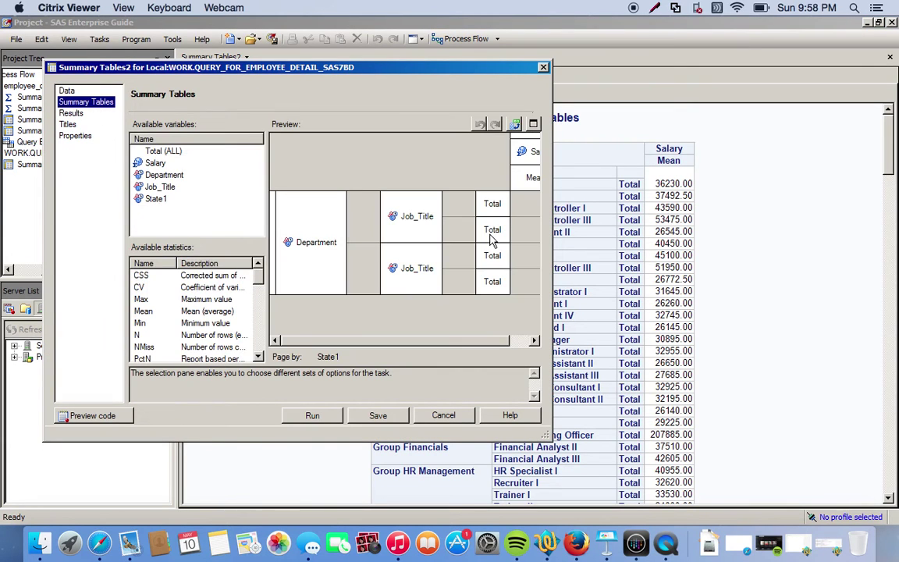
pyautogui.click(498, 204)
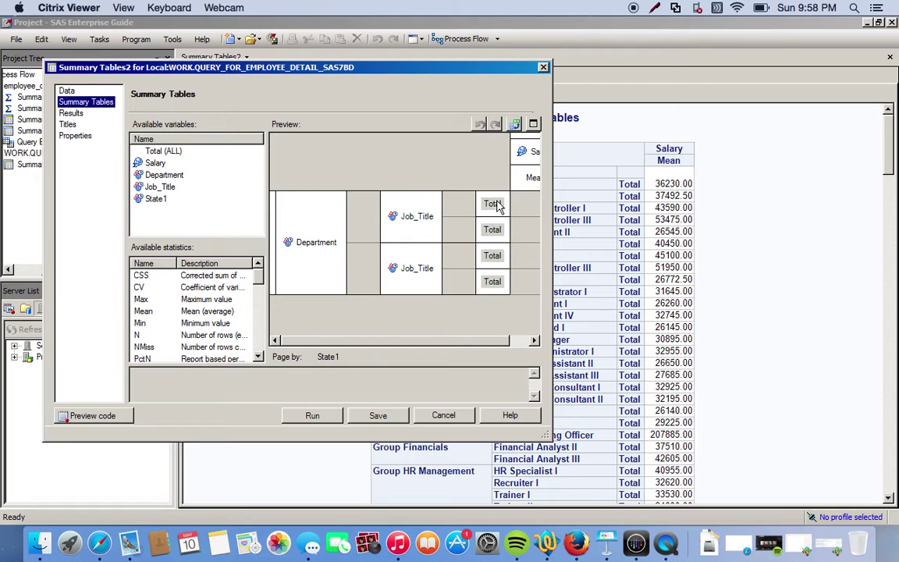
pyautogui.moveTo(497, 204); pyautogui.dragTo(210, 219)
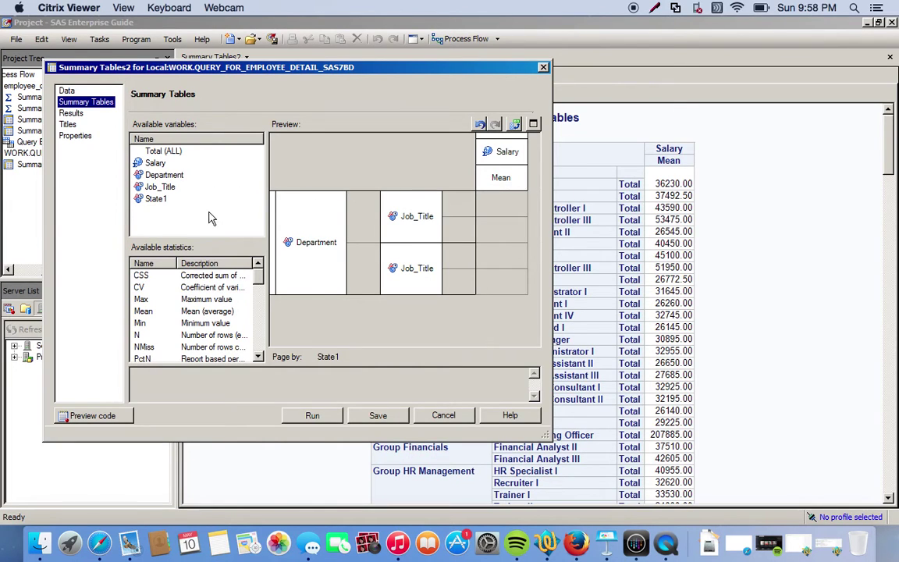
pyautogui.click(513, 154)
# Give Salary values the DOLLARXw.d currency format, width 16, 2 decimals.
pyautogui.rightClick(516, 158)
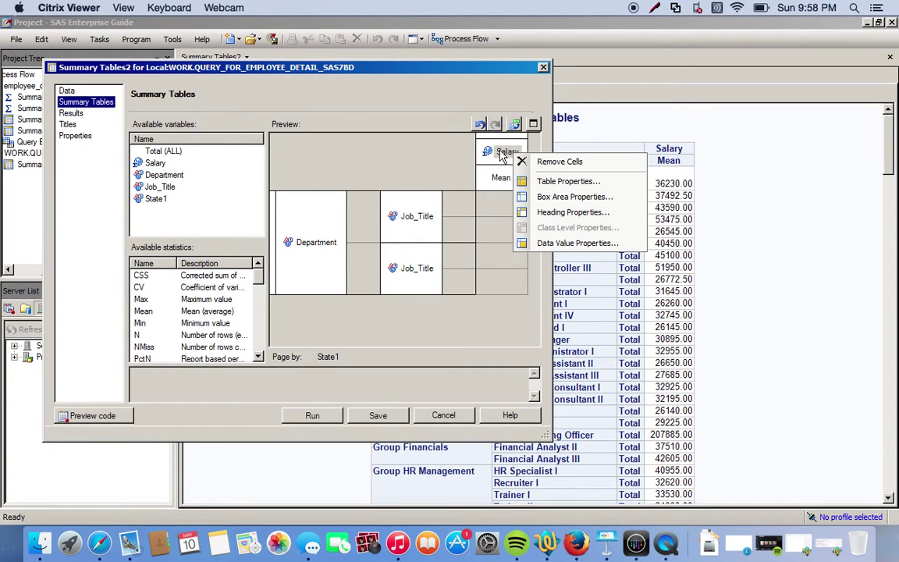
pyautogui.click(567, 245)
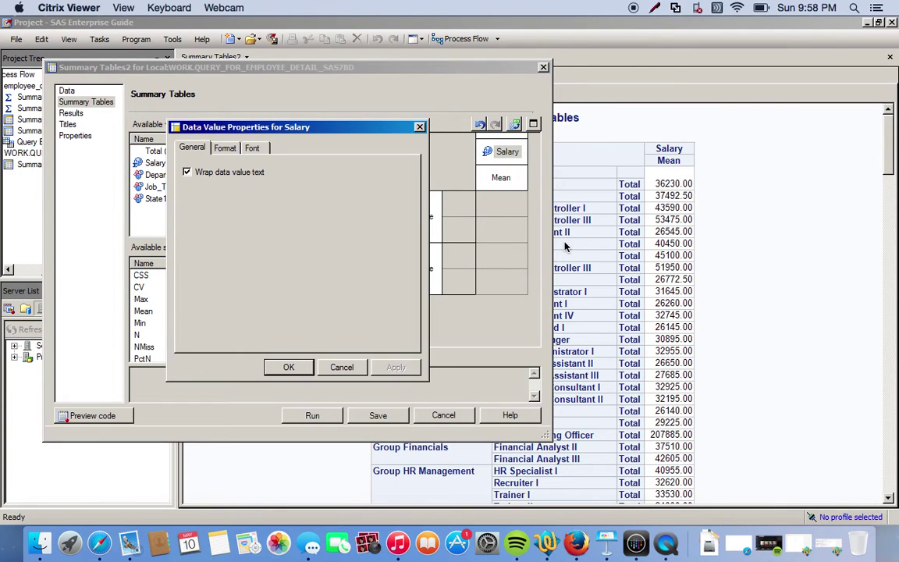
pyautogui.click(224, 149)
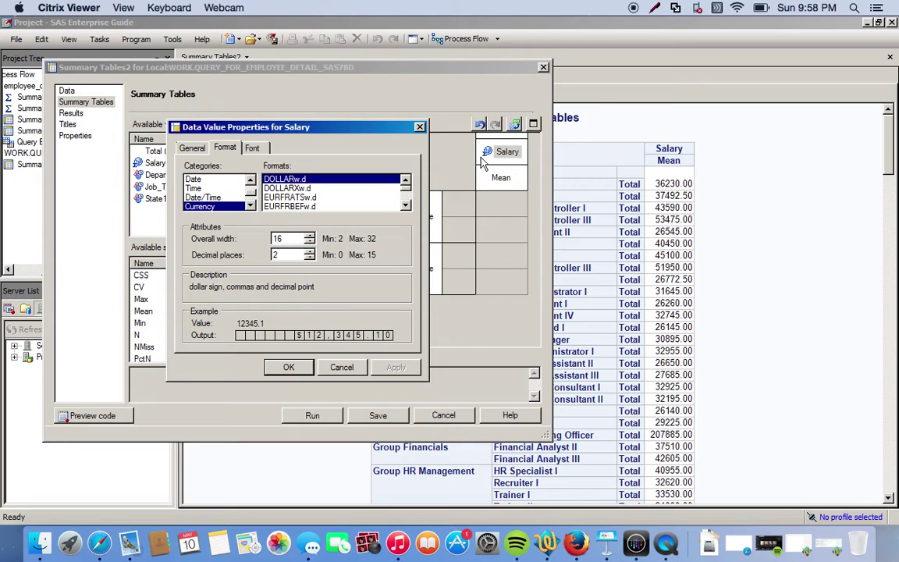
pyautogui.click(286, 188)
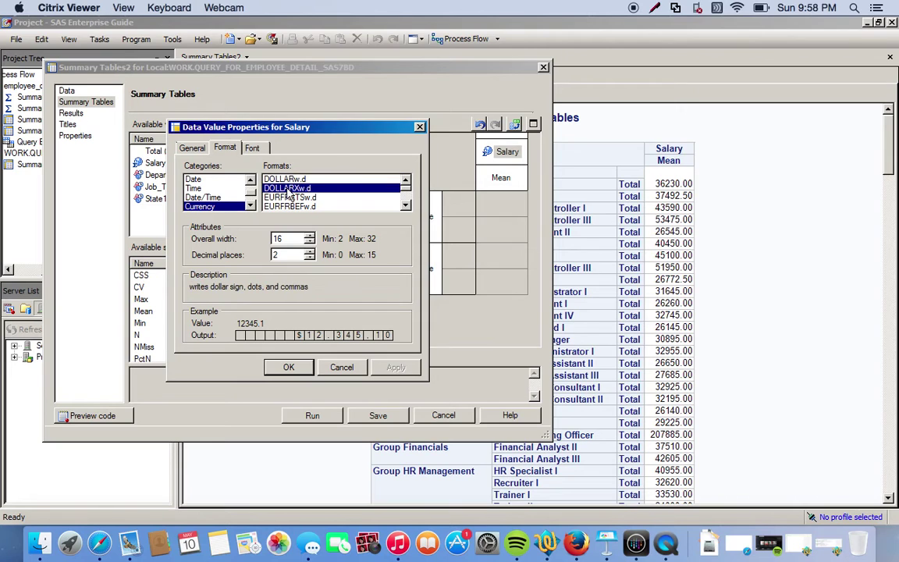
pyautogui.click(290, 371)
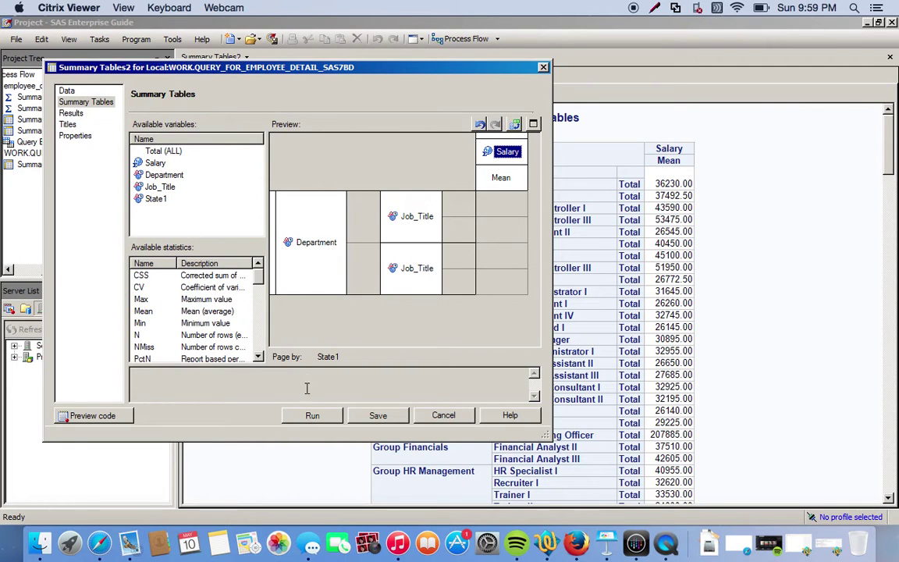
# Rerun the report, replacing the previous run's results.
pyautogui.click(309, 413)
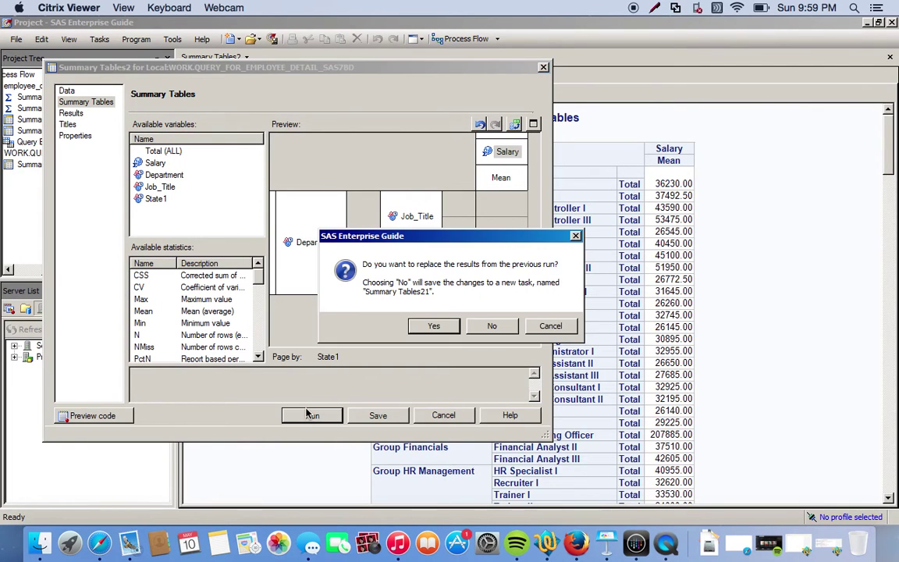
pyautogui.click(425, 327)
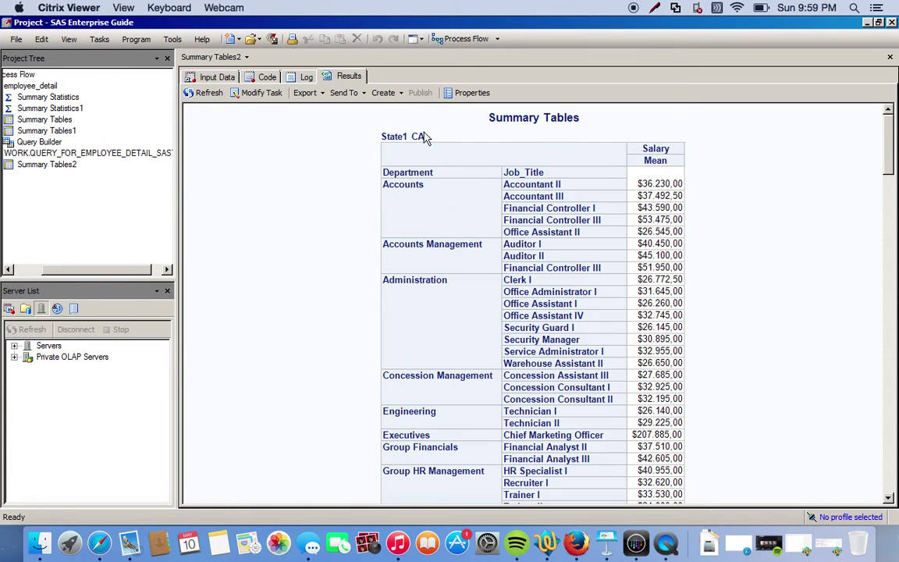
pyautogui.moveTo(888, 138); pyautogui.dragTo(893, 269)
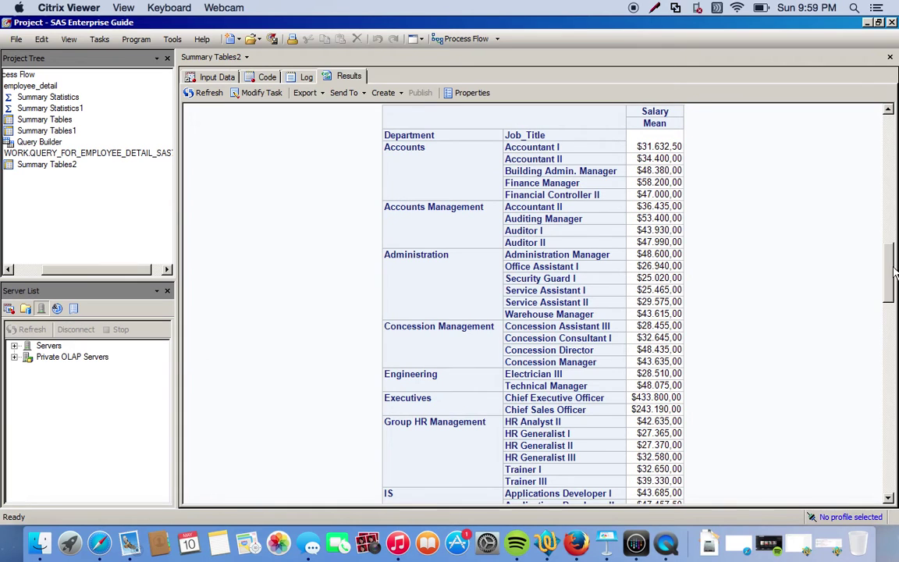
pyautogui.scroll(1, 792, 93)
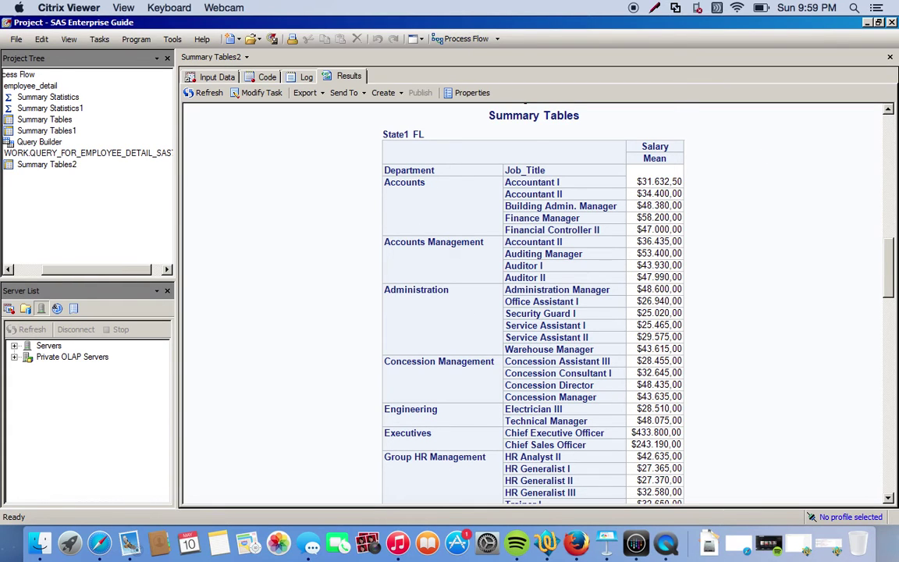
pyautogui.moveTo(888, 257); pyautogui.dragTo(884, 391)
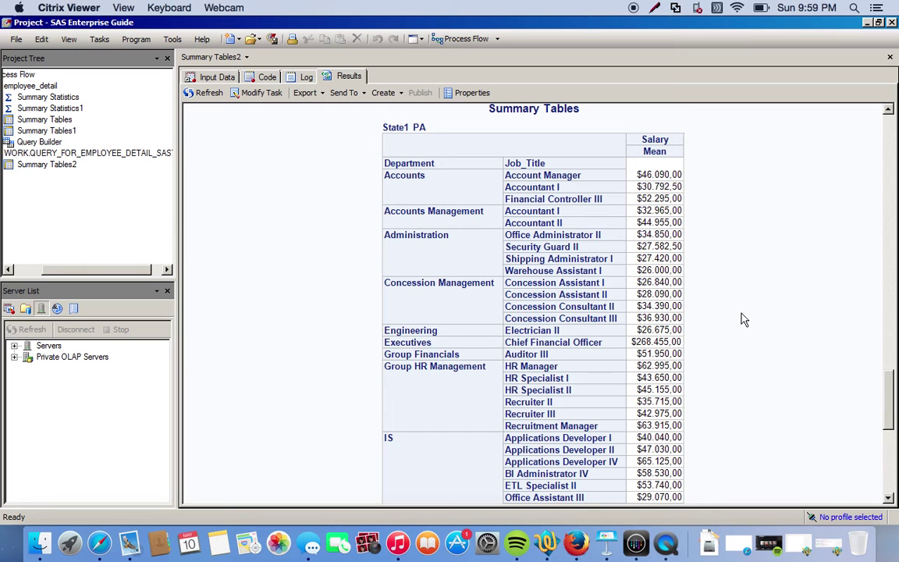
pyautogui.moveTo(895, 402); pyautogui.dragTo(887, 472)
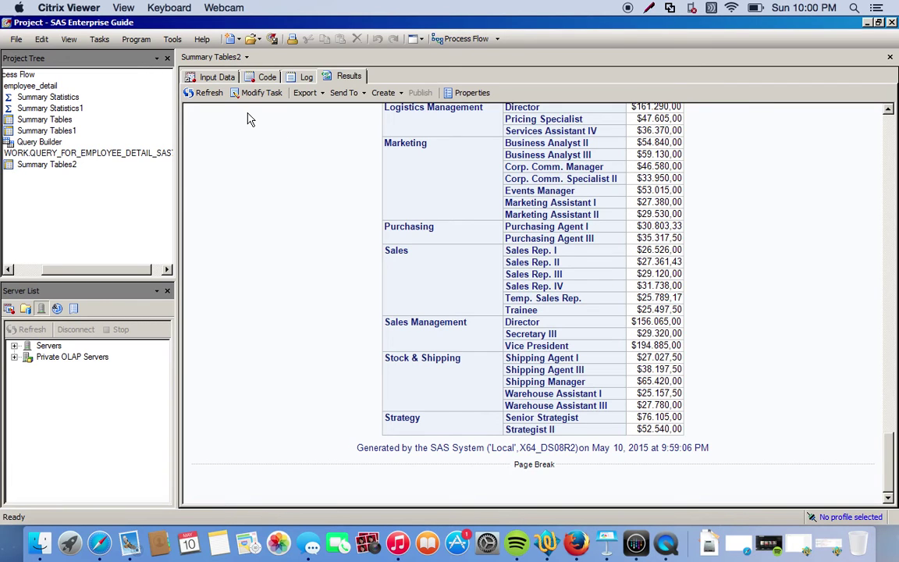
pyautogui.click(78, 152)
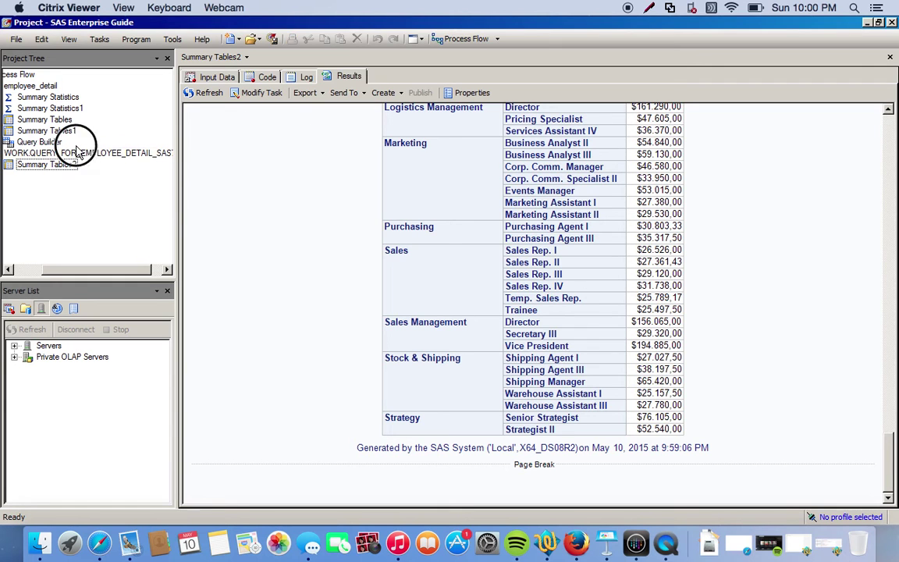
pyautogui.doubleClick(54, 152)
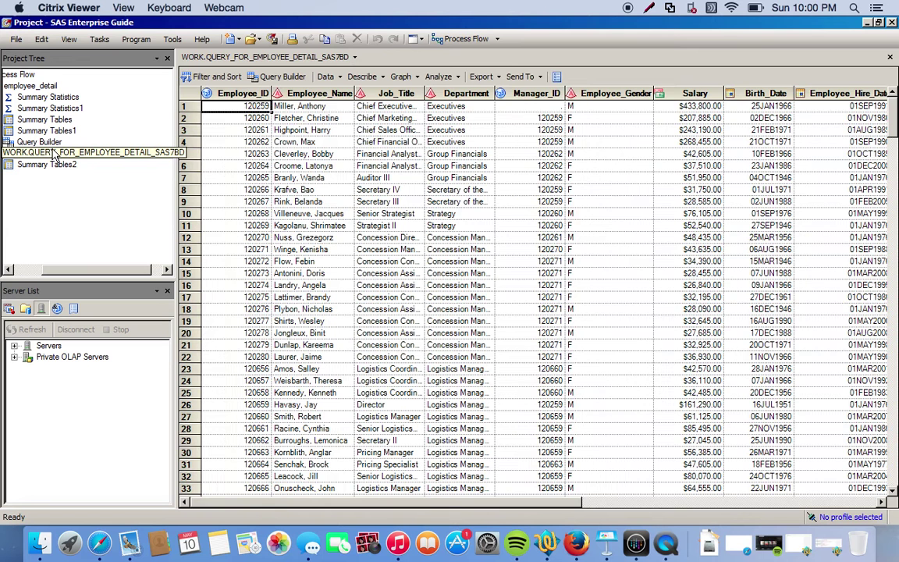
# Start the Summary Tables wizard and analyse Salary with the Average statistic.
pyautogui.click(363, 77)
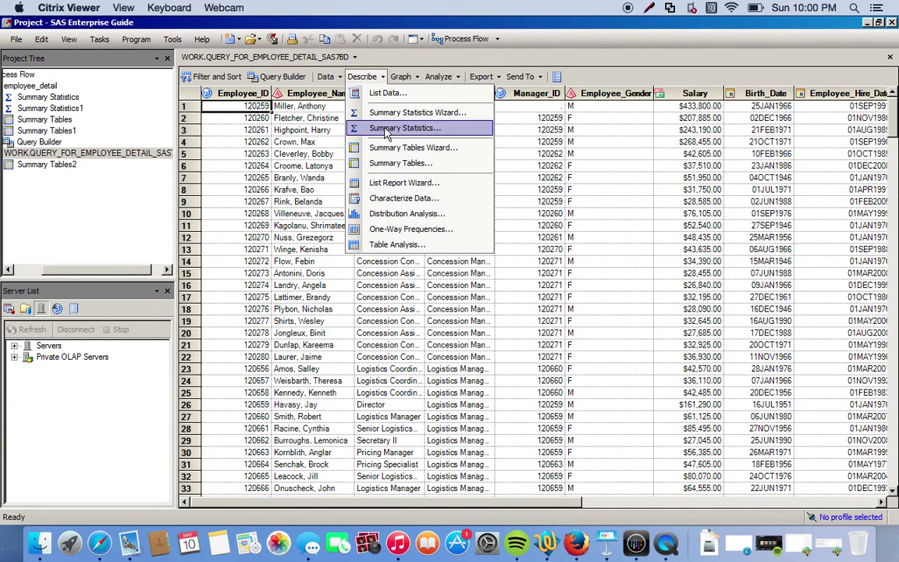
pyautogui.click(402, 150)
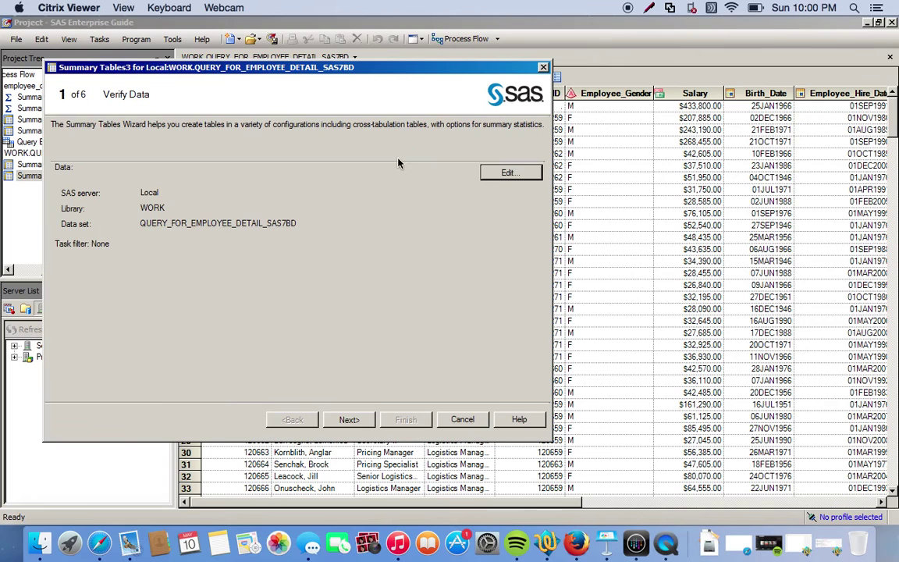
pyautogui.click(348, 419)
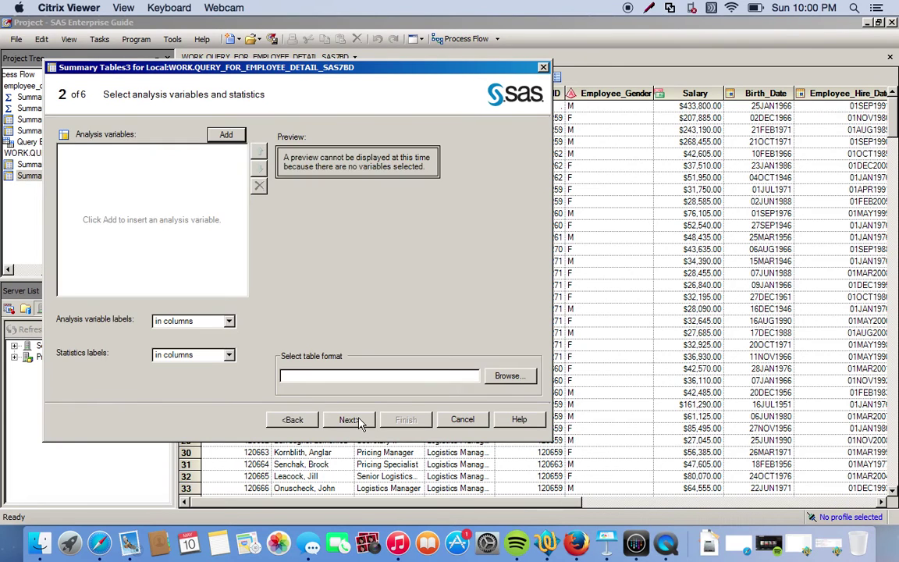
pyautogui.click(227, 135)
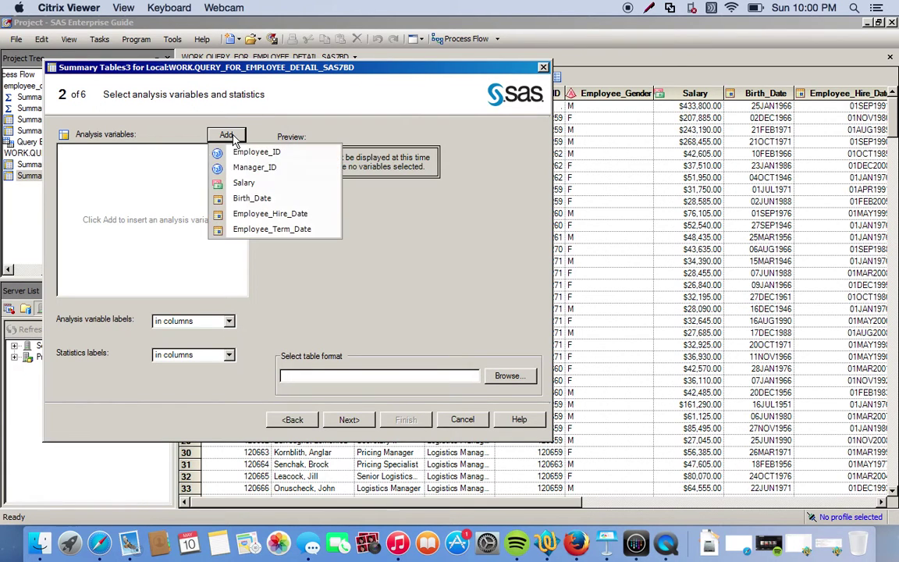
pyautogui.click(247, 184)
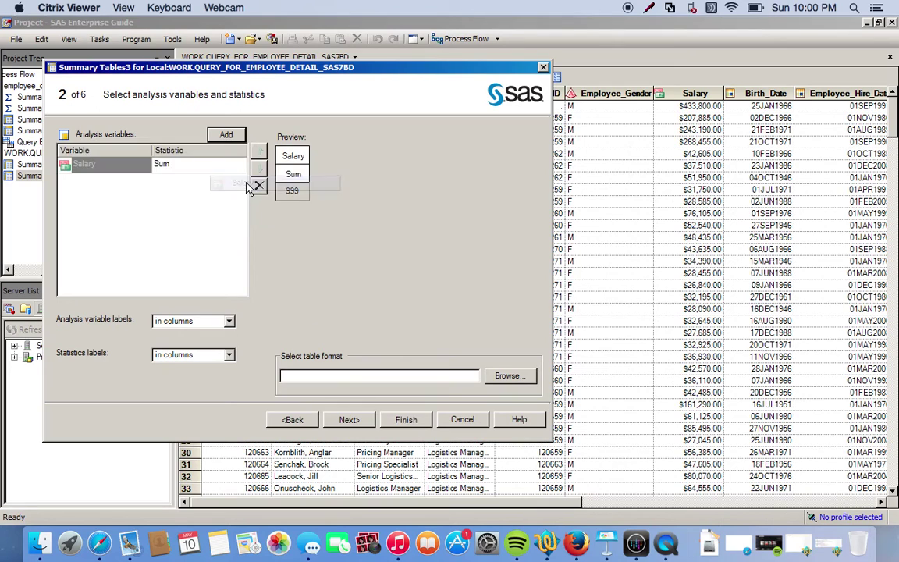
pyautogui.click(181, 167)
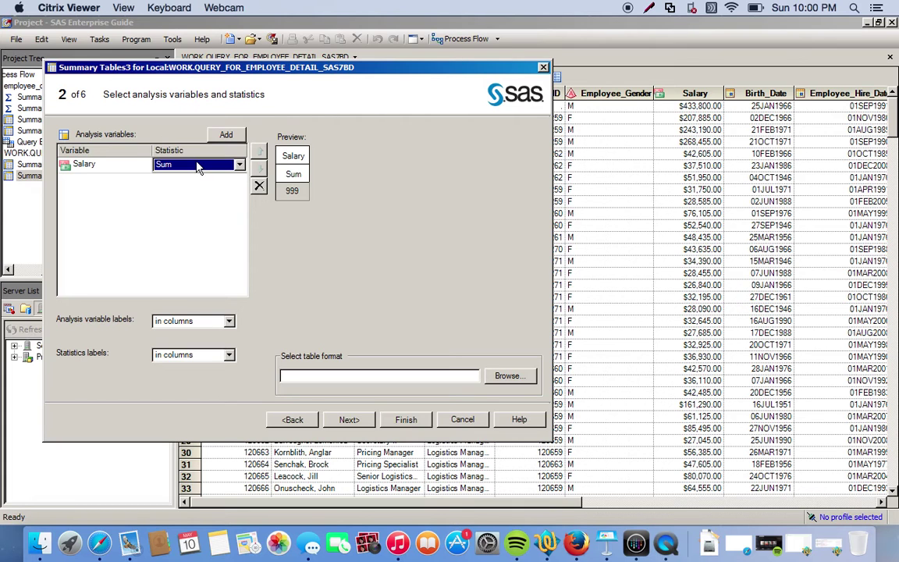
pyautogui.click(197, 166)
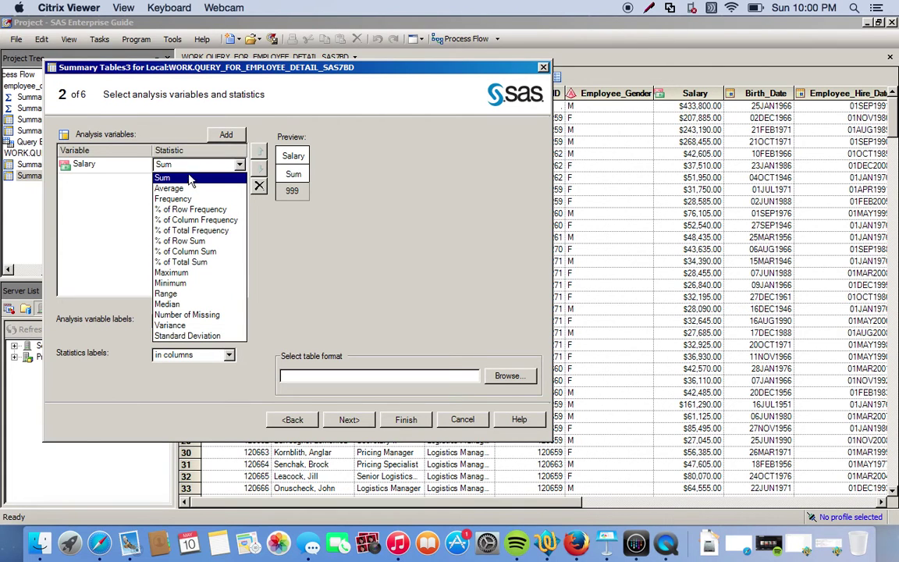
pyautogui.click(180, 189)
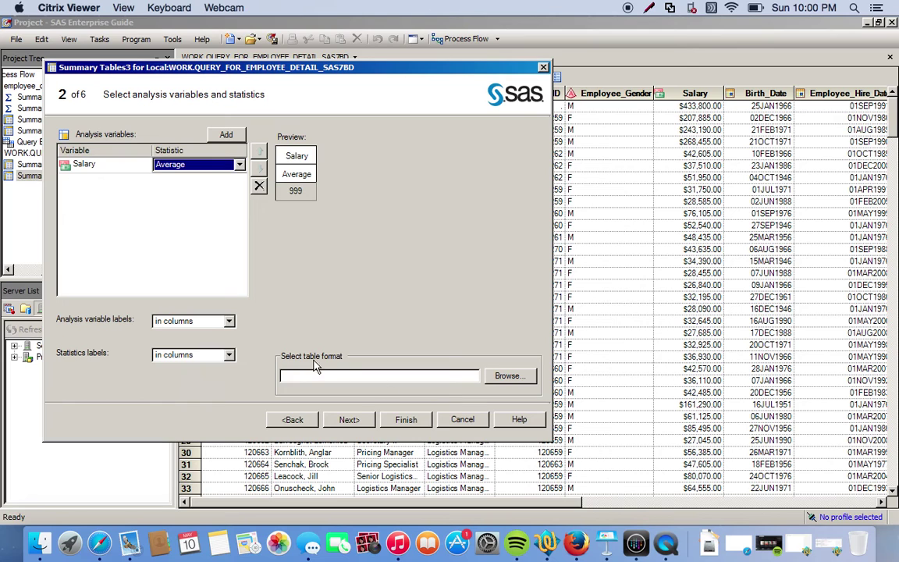
# Set the table format to the DOLLARX6. currency format.
pyautogui.click(506, 376)
pyautogui.click(304, 230)
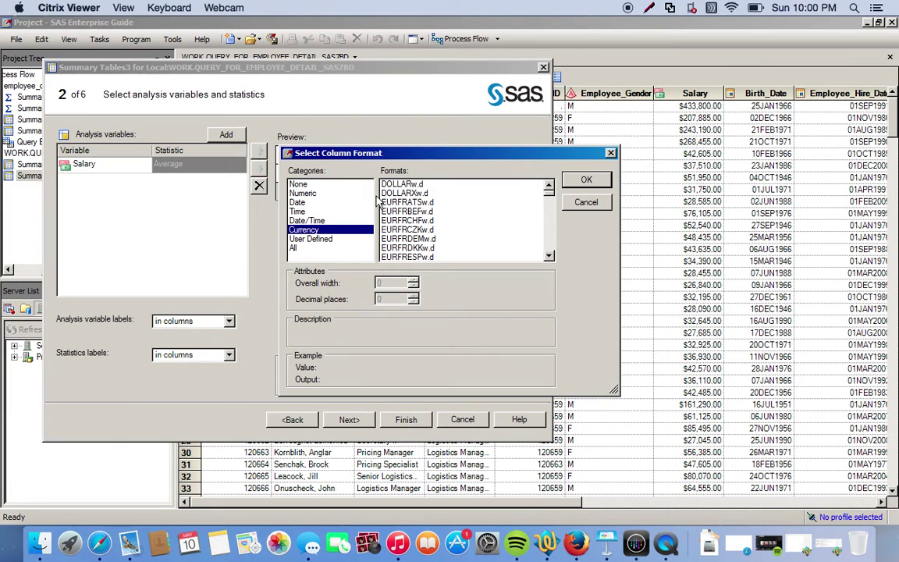
pyautogui.click(404, 193)
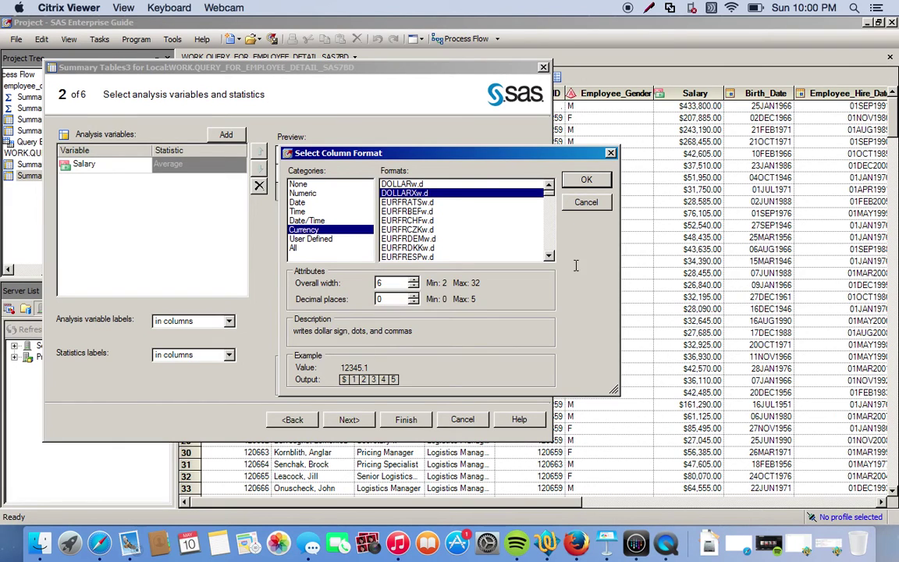
pyautogui.click(586, 179)
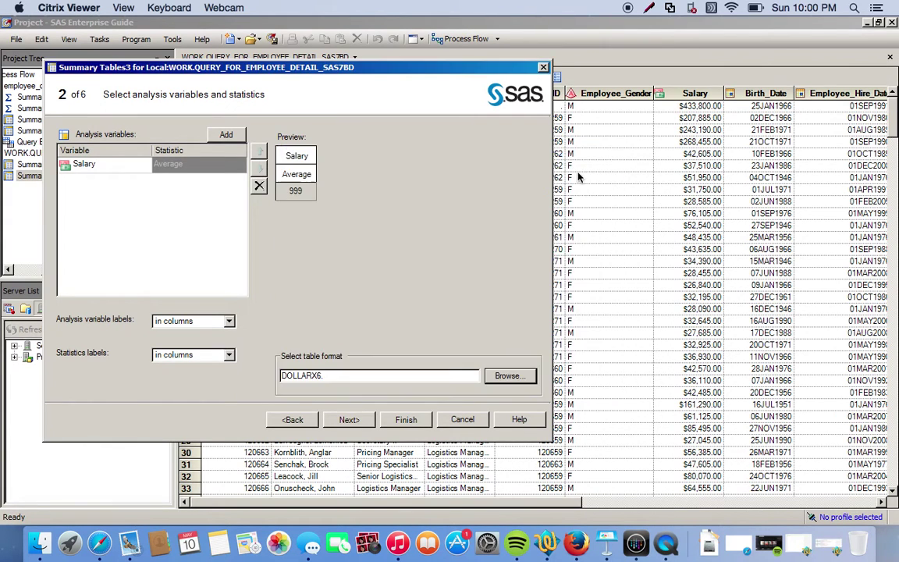
pyautogui.click(348, 420)
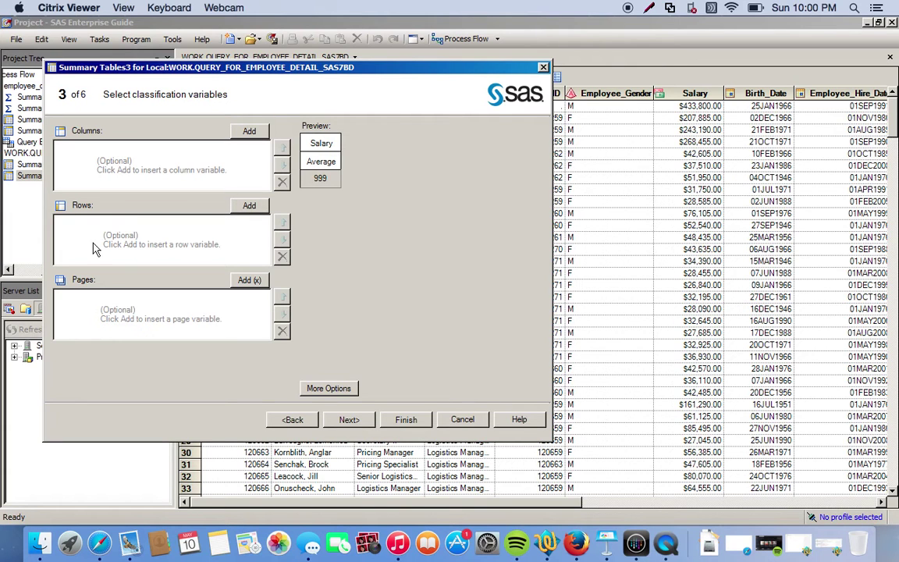
# Put Department and nested Job_Title on rows and State1 on pages.
pyautogui.click(249, 205)
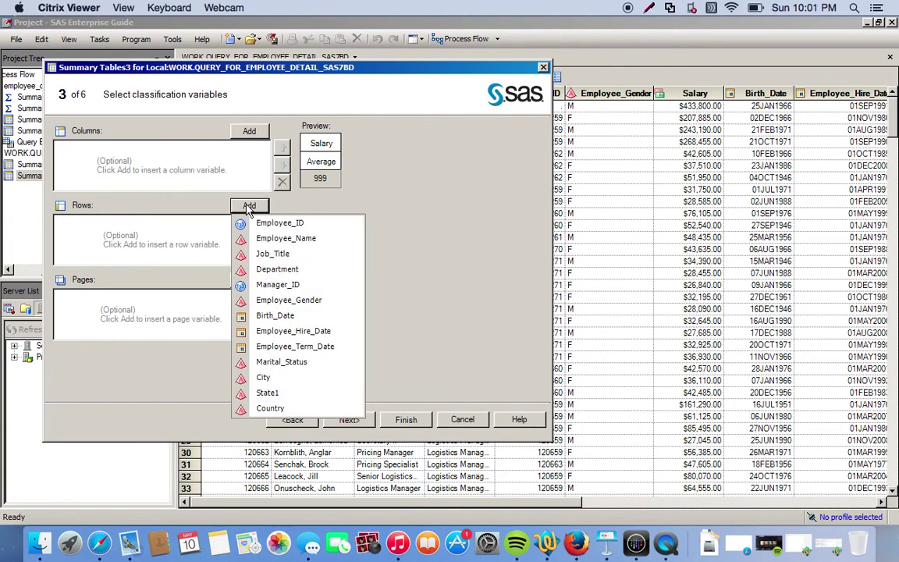
pyautogui.click(269, 268)
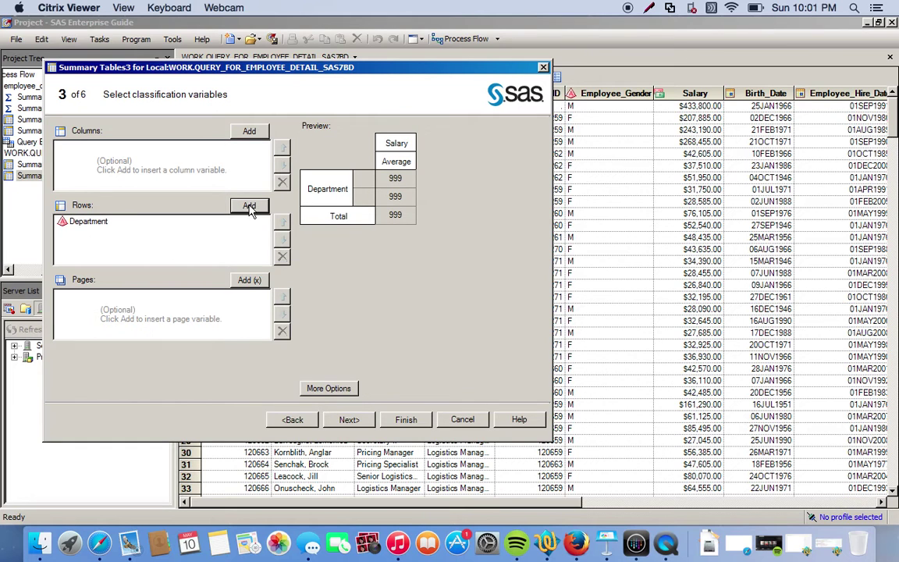
pyautogui.click(249, 206)
pyautogui.click(275, 254)
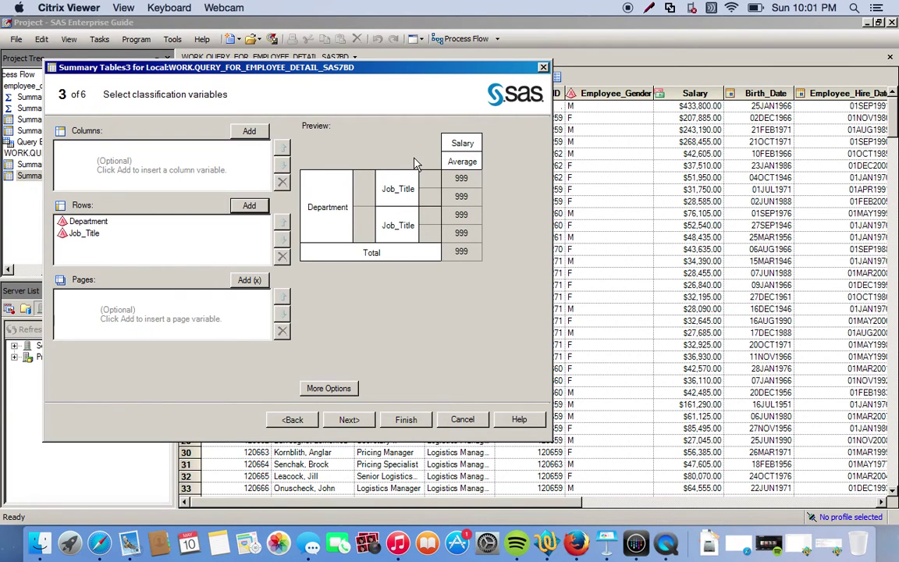
pyautogui.click(248, 279)
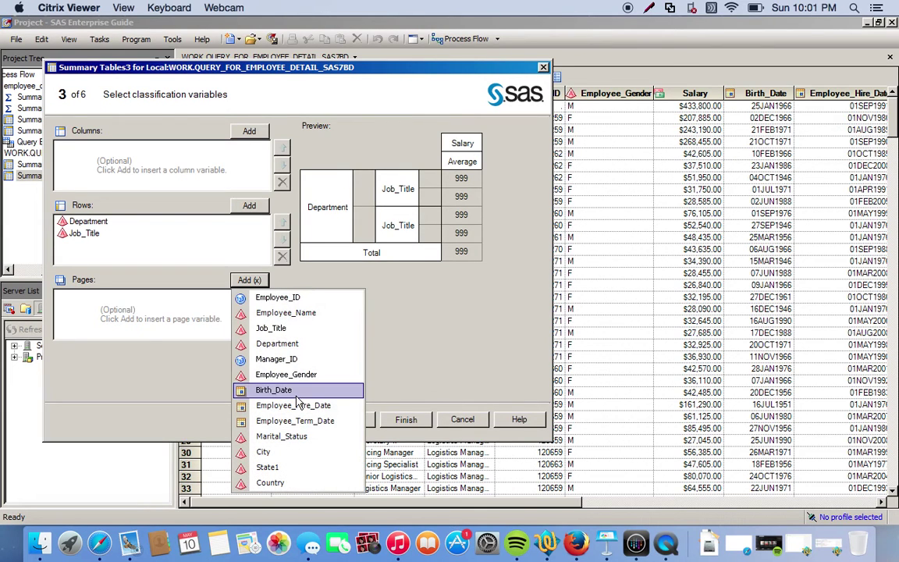
pyautogui.click(273, 466)
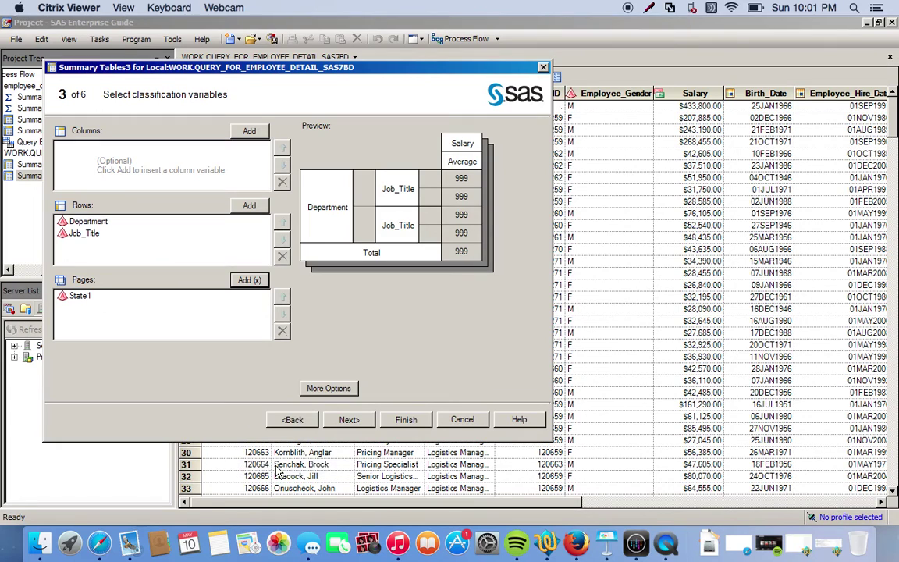
# Hide the page headers in the table structure options.
pyautogui.click(330, 387)
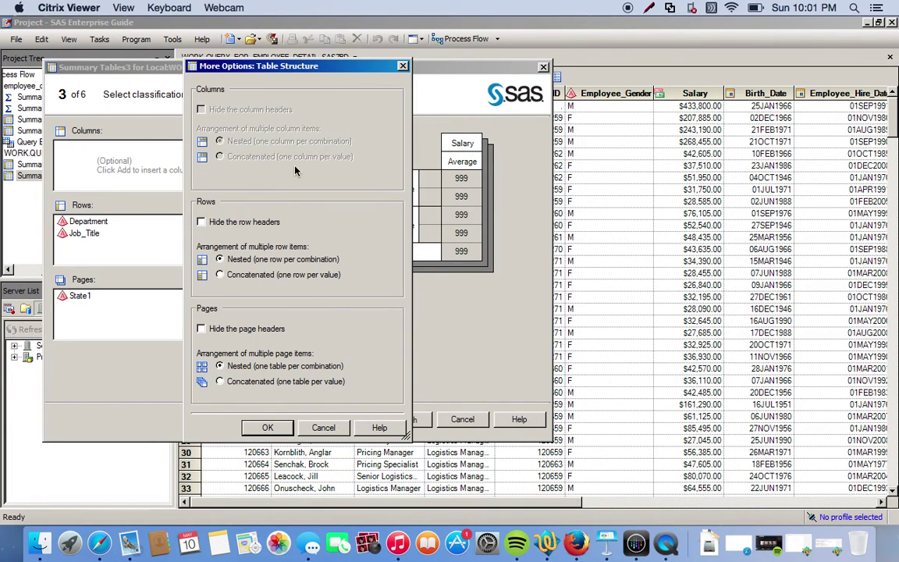
pyautogui.click(200, 328)
pyautogui.click(268, 427)
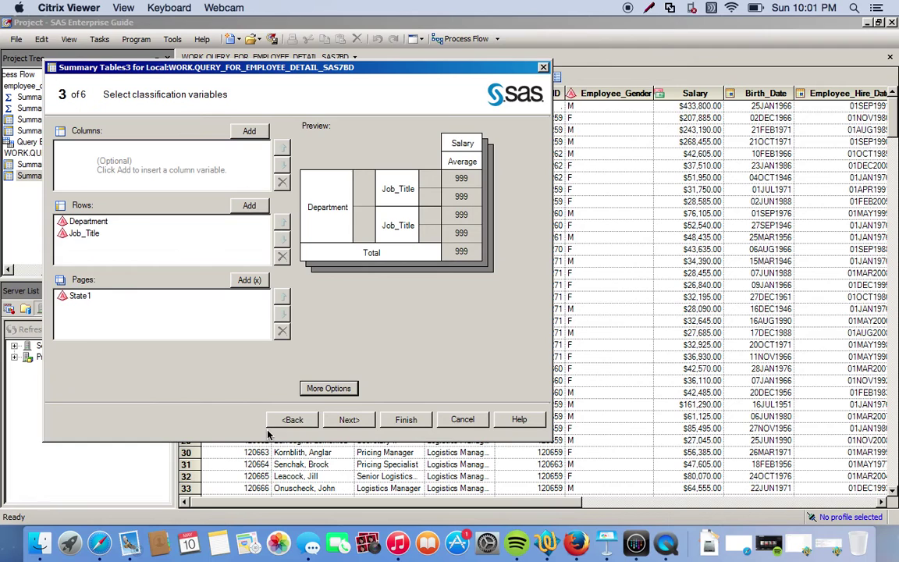
pyautogui.click(350, 420)
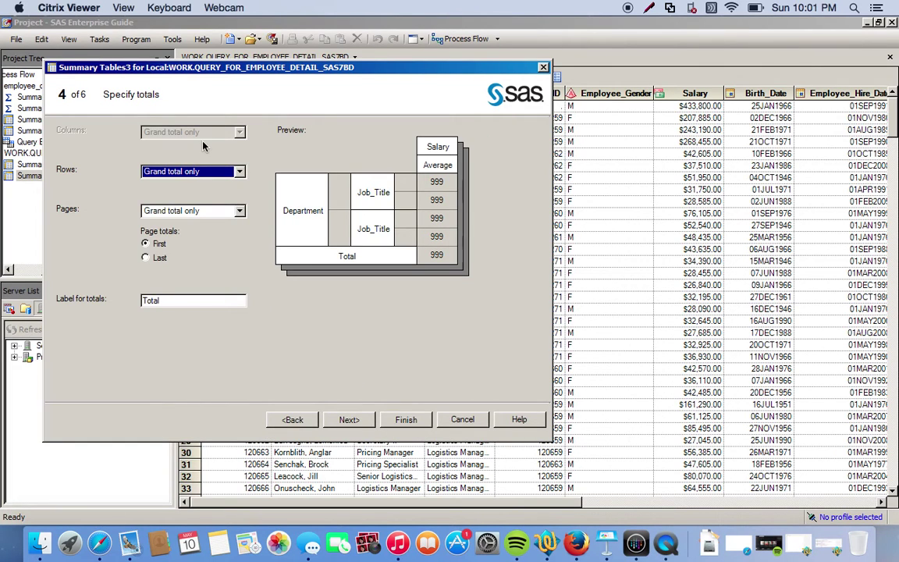
# Set row and page totals to None, blank the totals label, and finish the wizard.
pyautogui.click(195, 172)
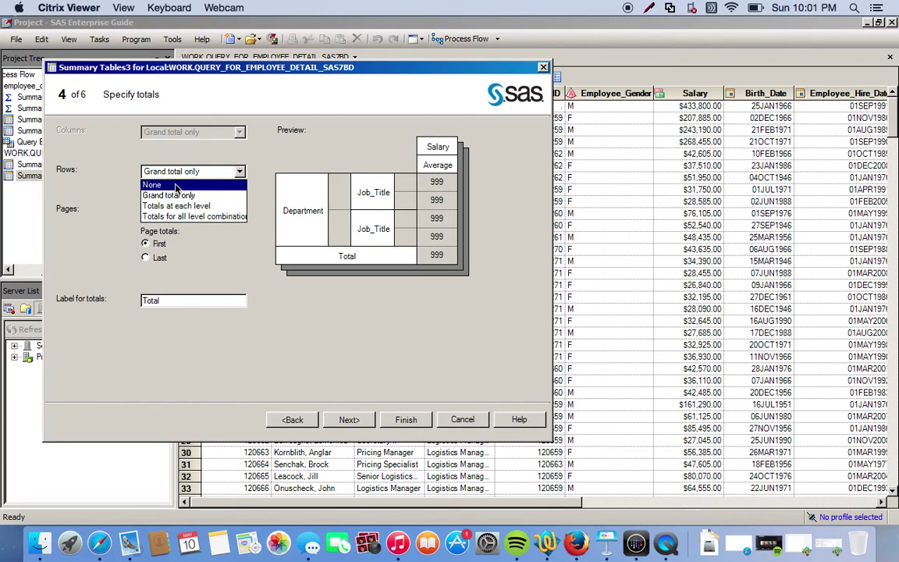
pyautogui.click(173, 181)
pyautogui.click(191, 211)
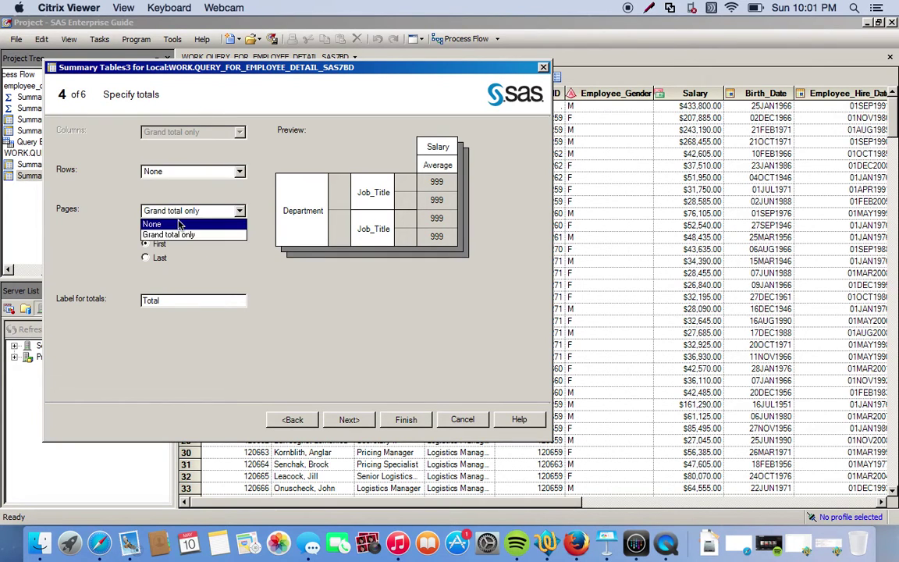
pyautogui.click(160, 218)
pyautogui.doubleClick(176, 301)
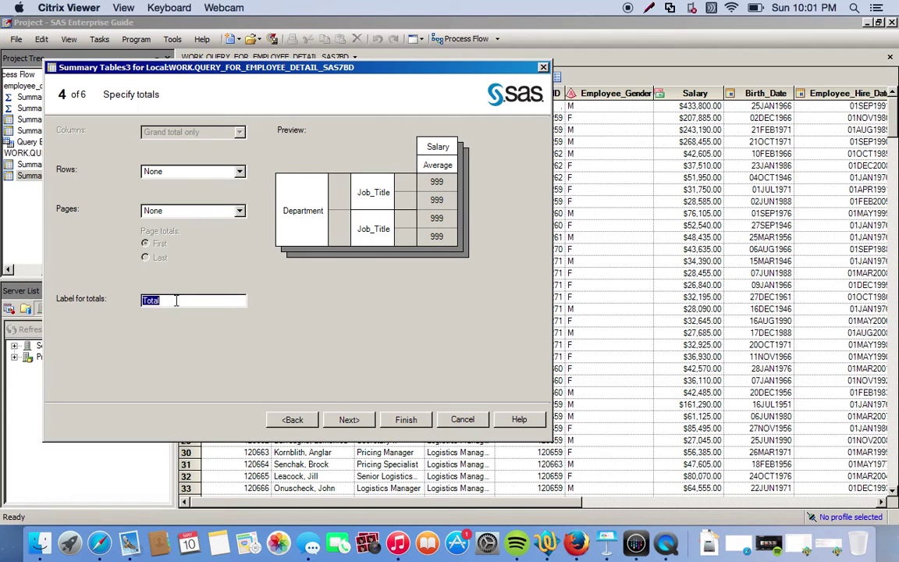
pyautogui.press('BackSpace')
pyautogui.click(349, 420)
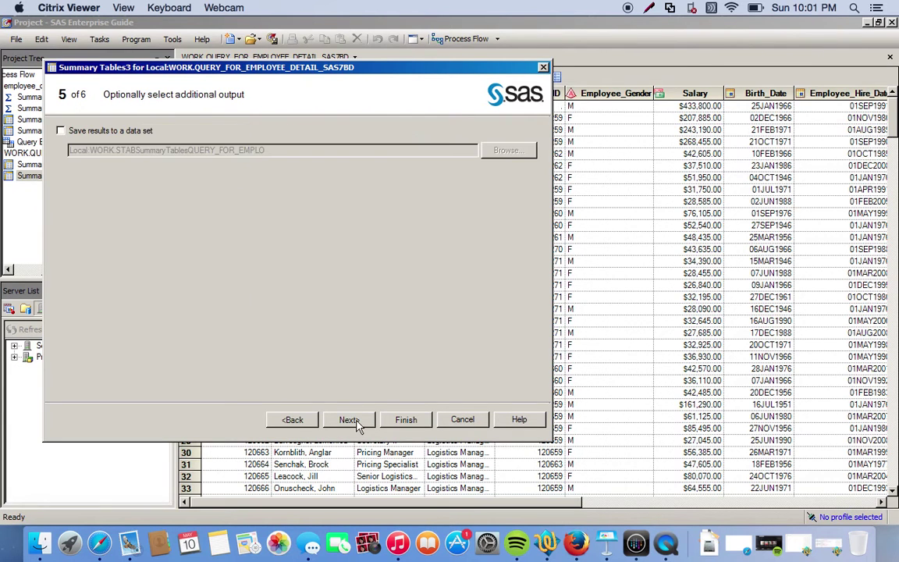
pyautogui.click(405, 420)
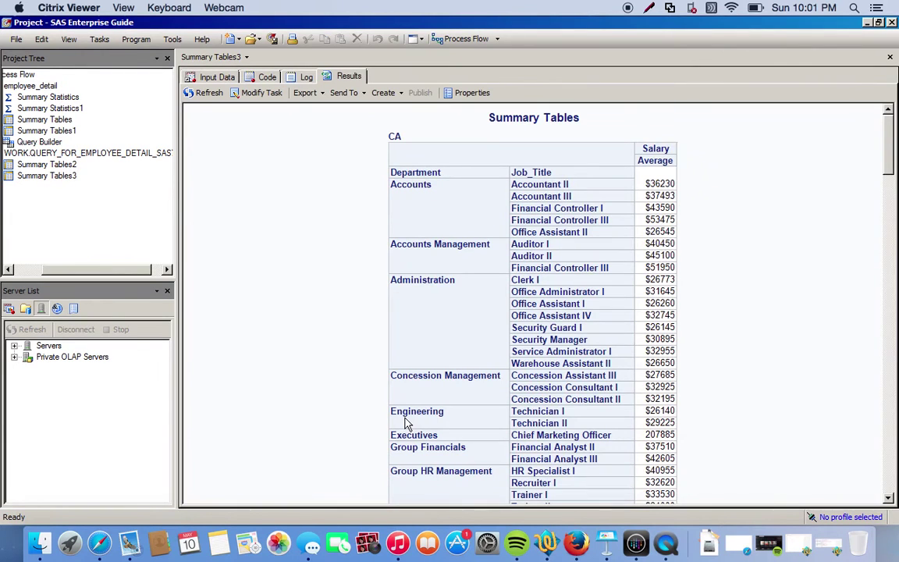
pyautogui.click(889, 155)
pyautogui.click(889, 137)
pyautogui.moveTo(894, 139); pyautogui.dragTo(890, 398)
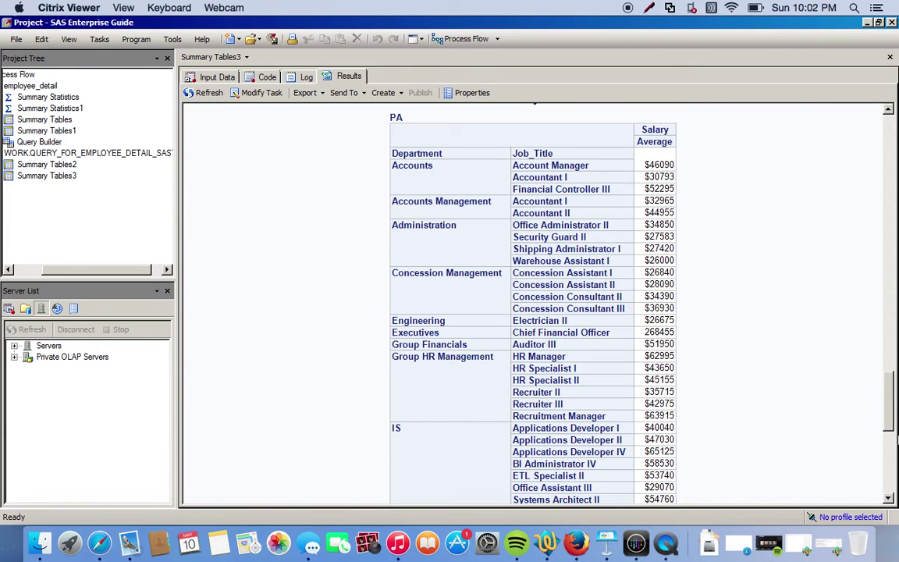
pyautogui.moveTo(888, 400); pyautogui.dragTo(888, 405)
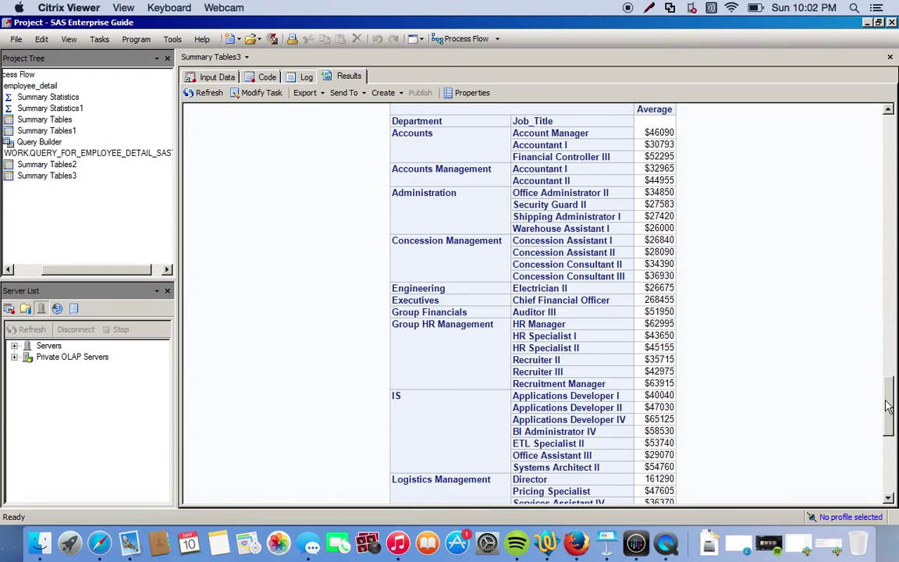
pyautogui.moveTo(888, 404); pyautogui.dragTo(887, 462)
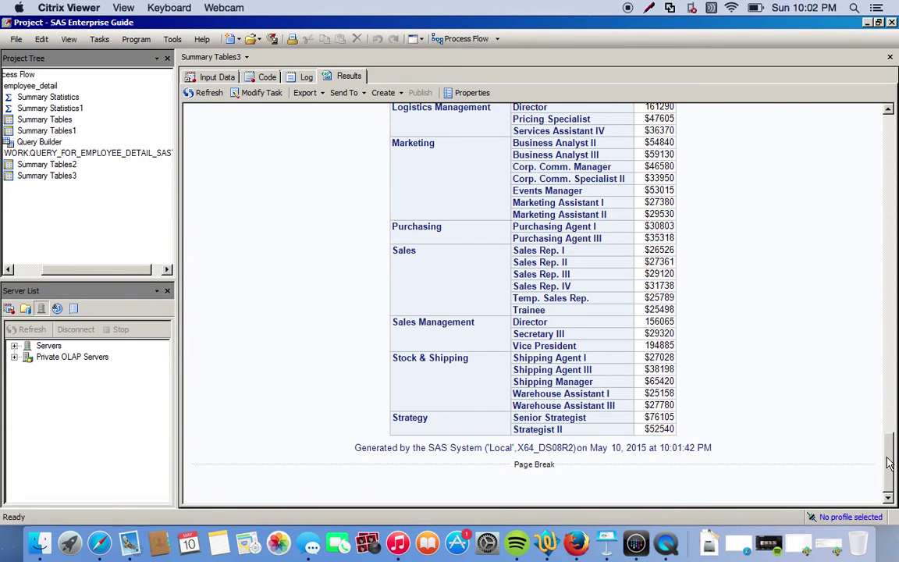
pyautogui.moveTo(888, 462); pyautogui.dragTo(887, 309)
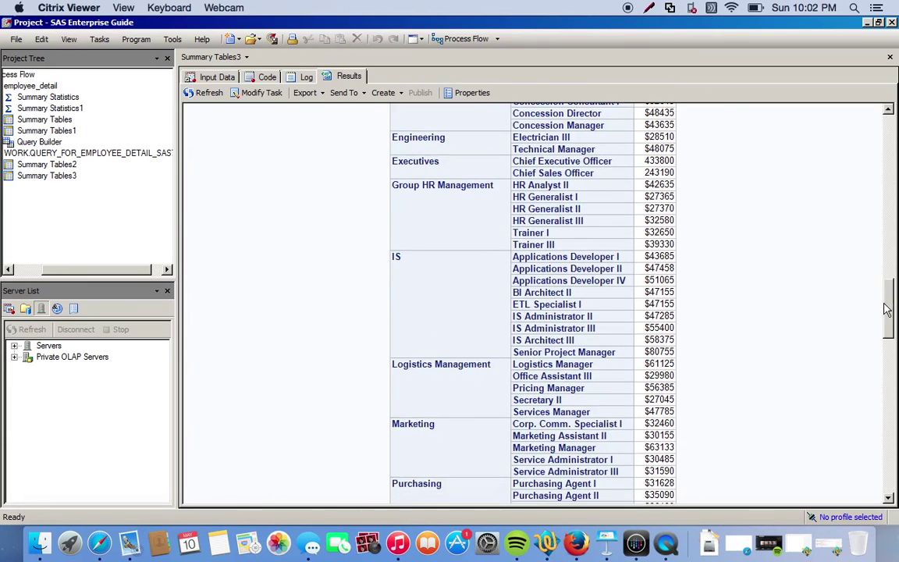